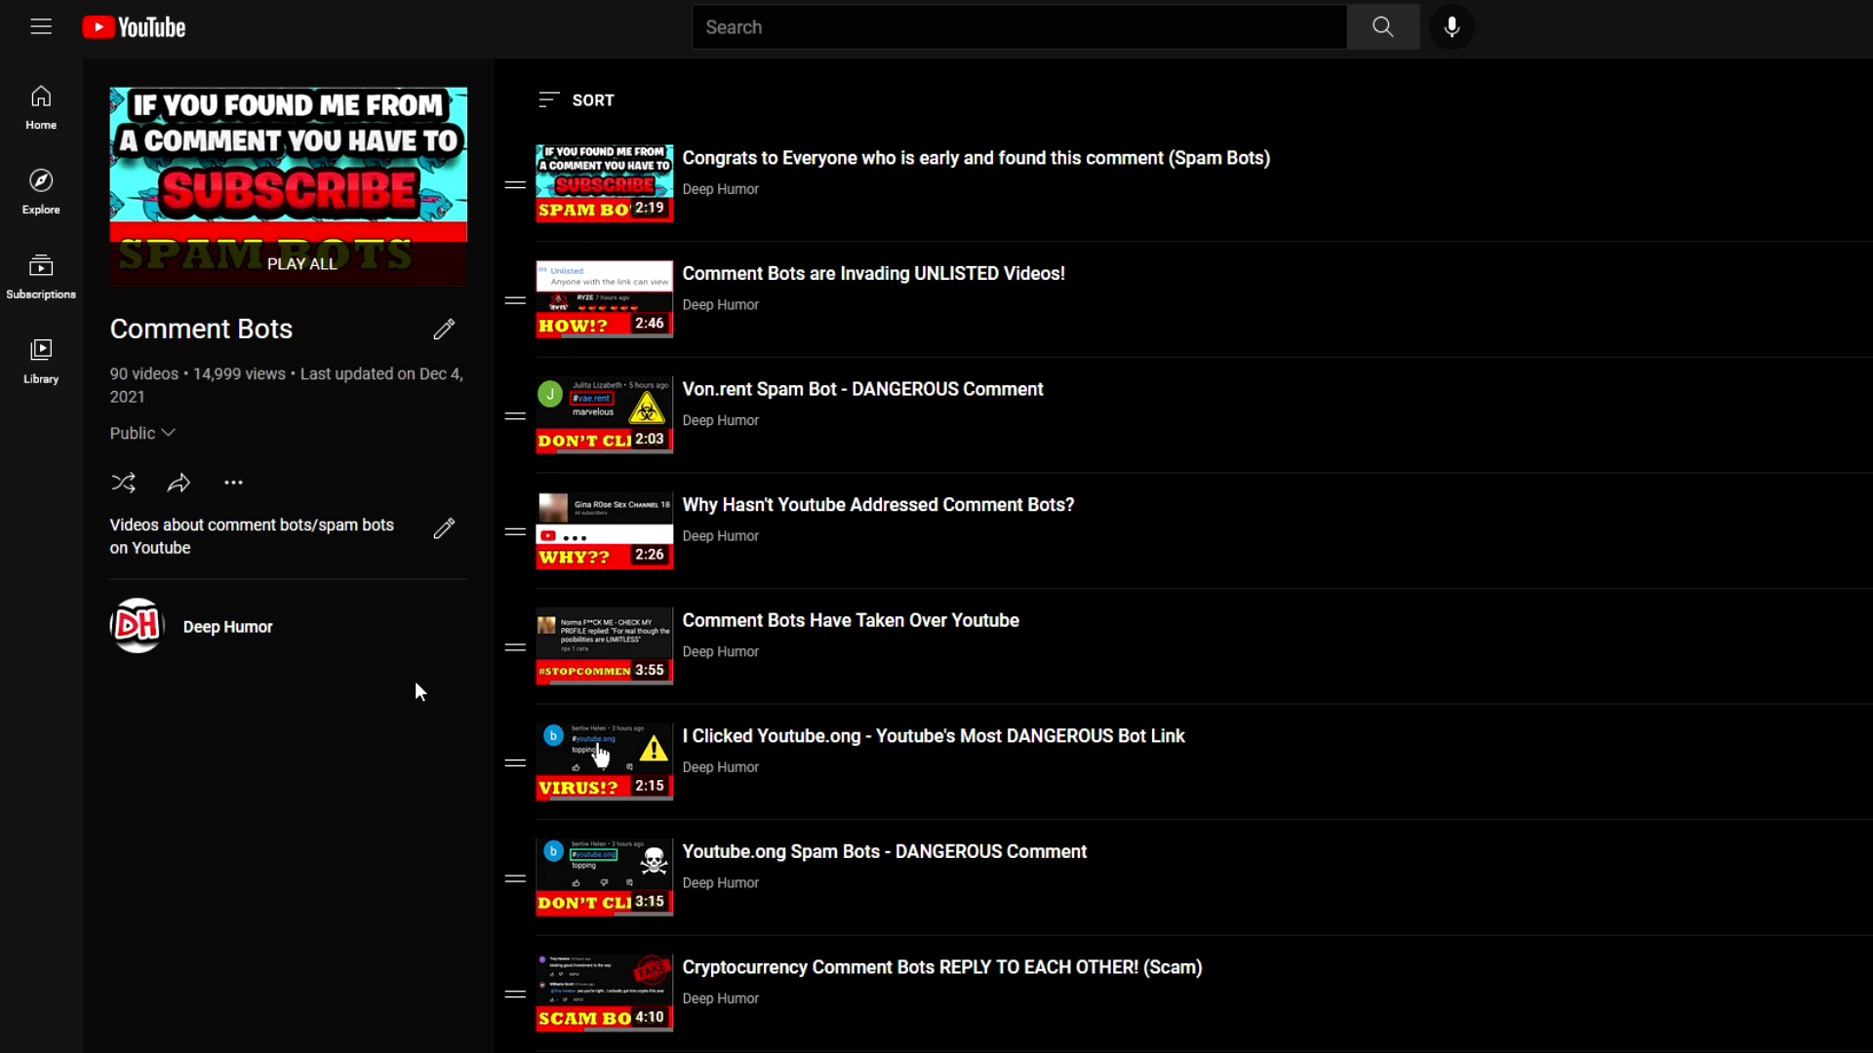
Open ThioJoe's 'My Anti-Spammer App Has Been UPGRADED' video, paused on the 657-spam-comments scan
middle_click(304, 621)
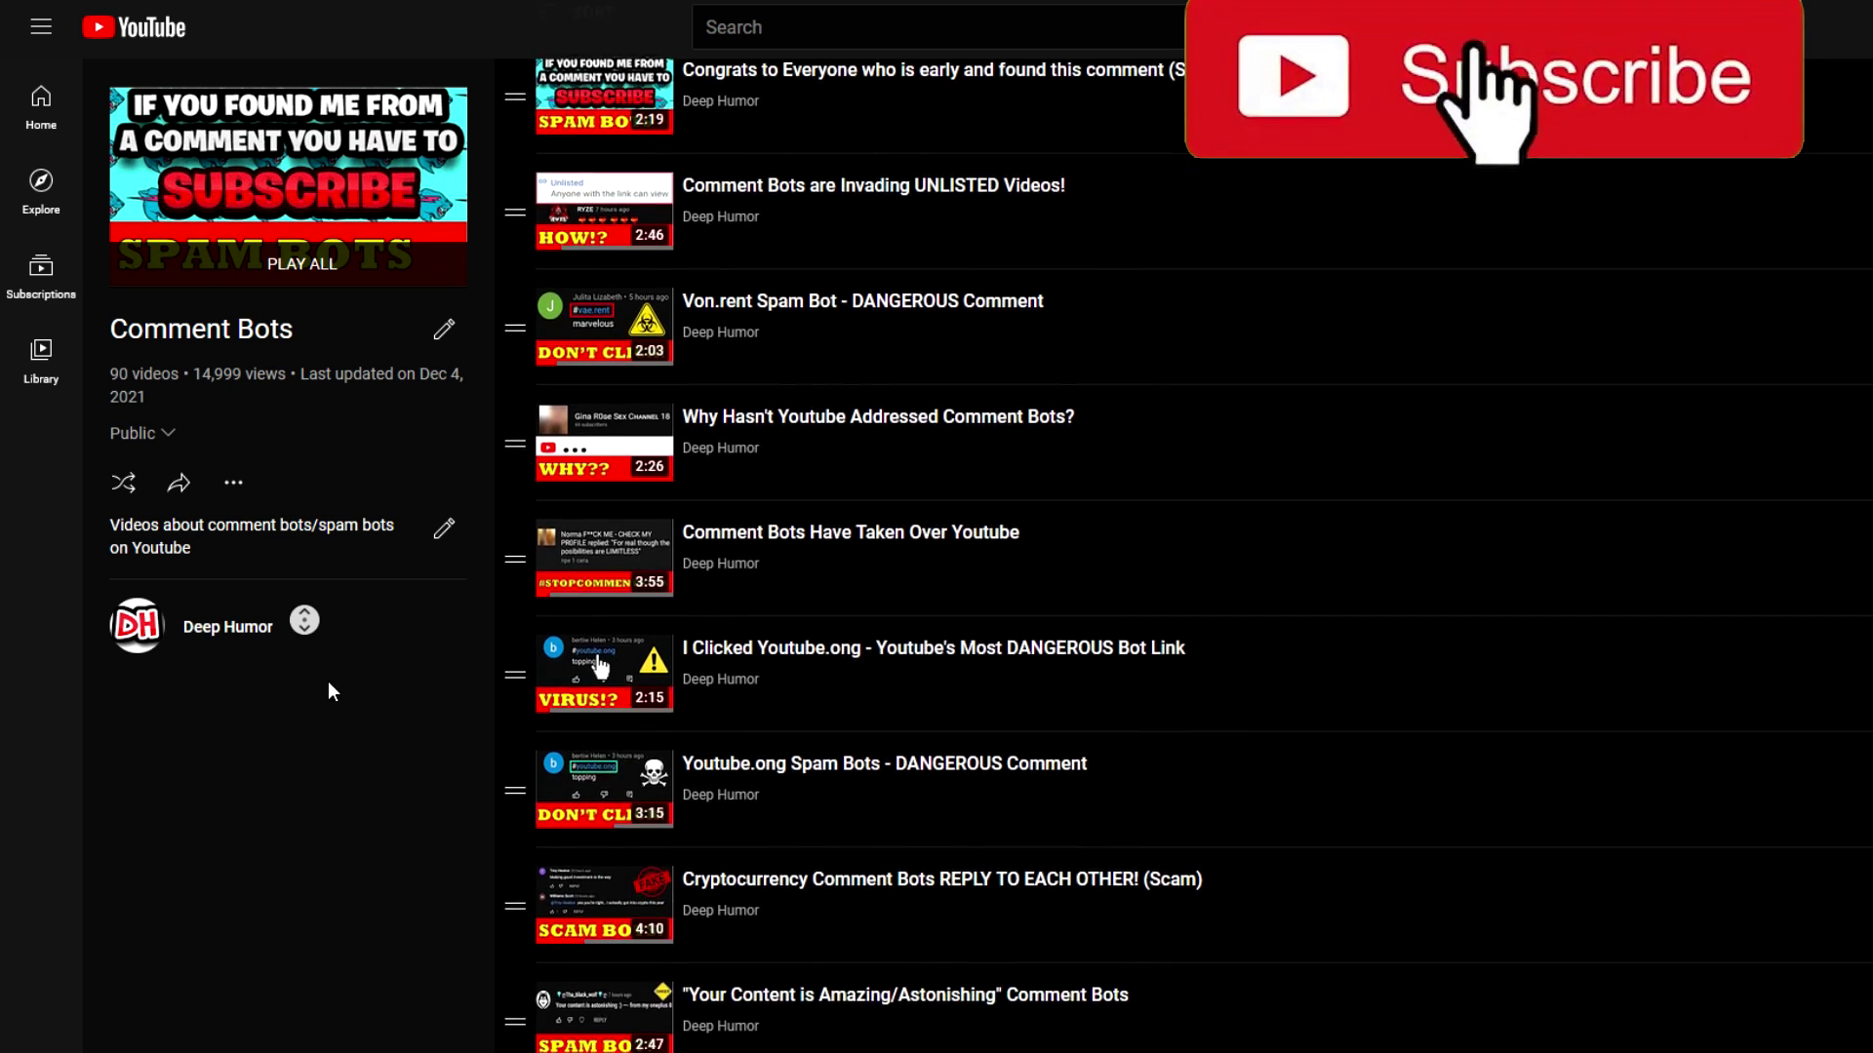
middle_click(308, 553)
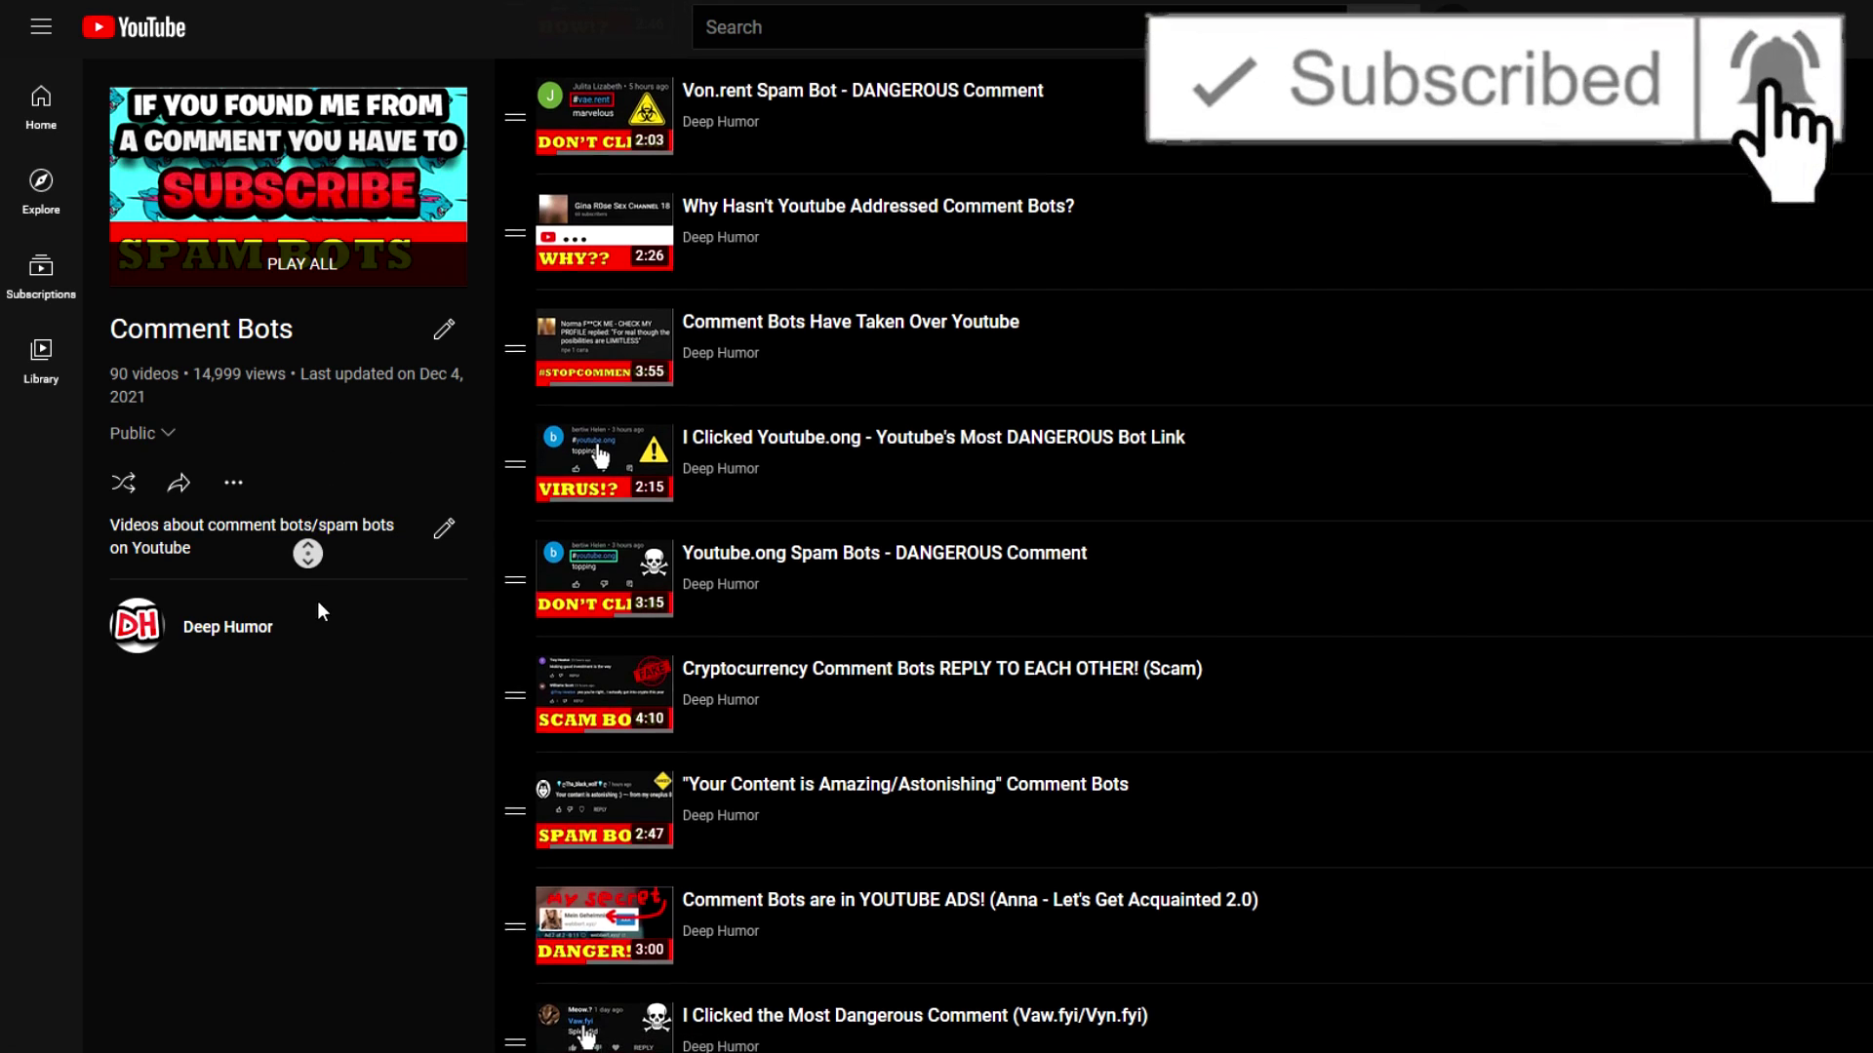
middle_click(320, 604)
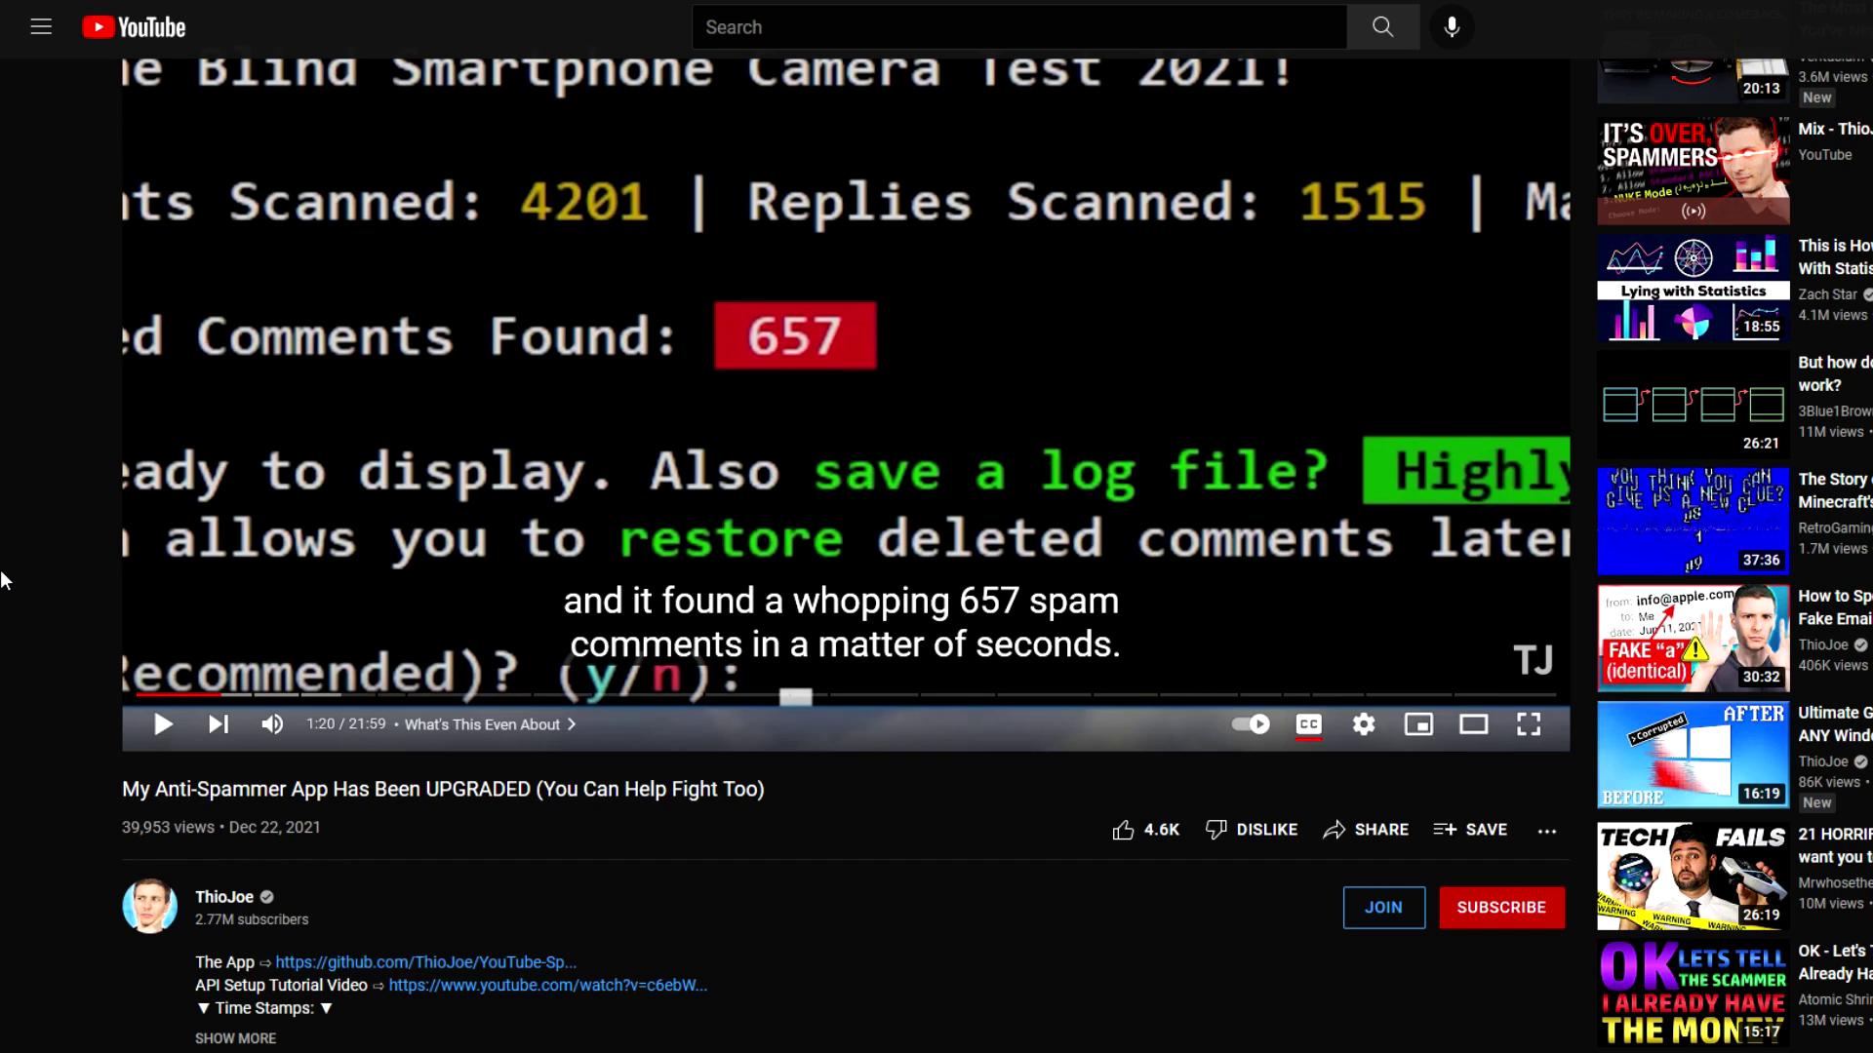
Rewind the video to 1:18, mute it, resume playback, then pause at 1:24
middle_click(18, 681)
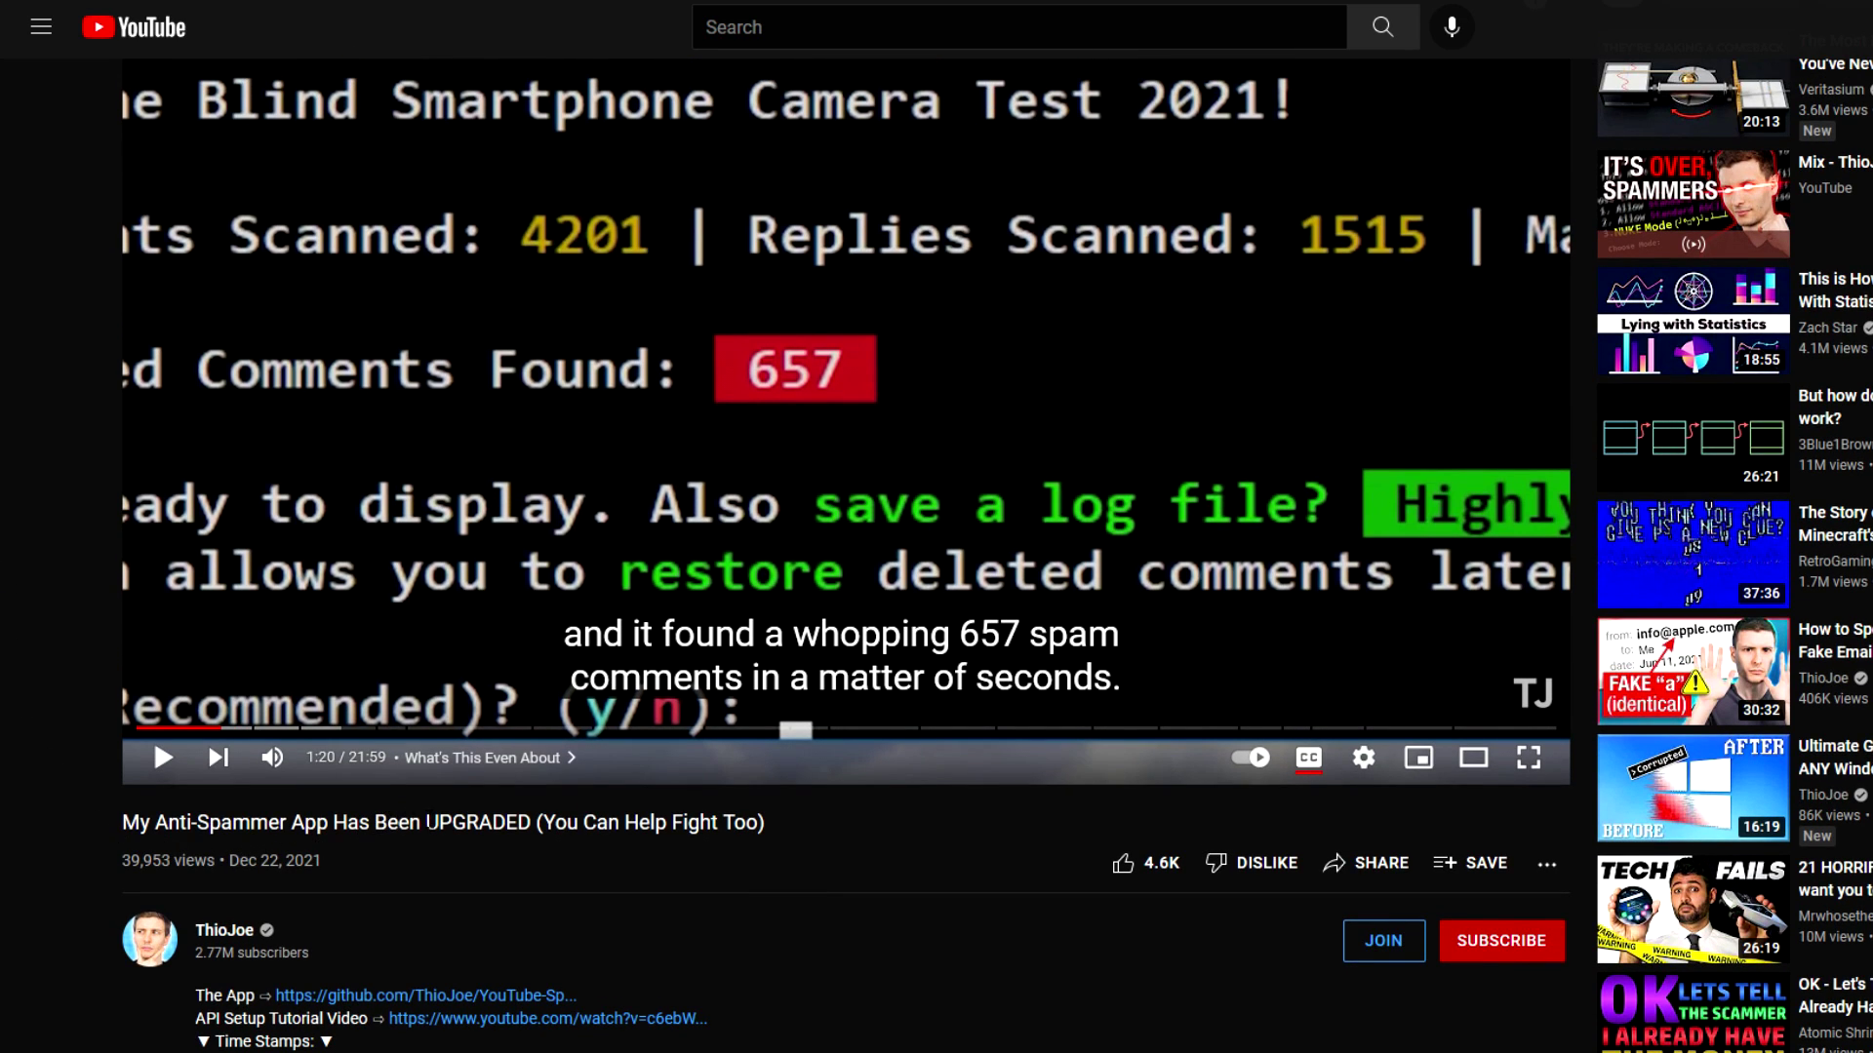
middle_click(18, 747)
scroll(18, 747, "up", 1)
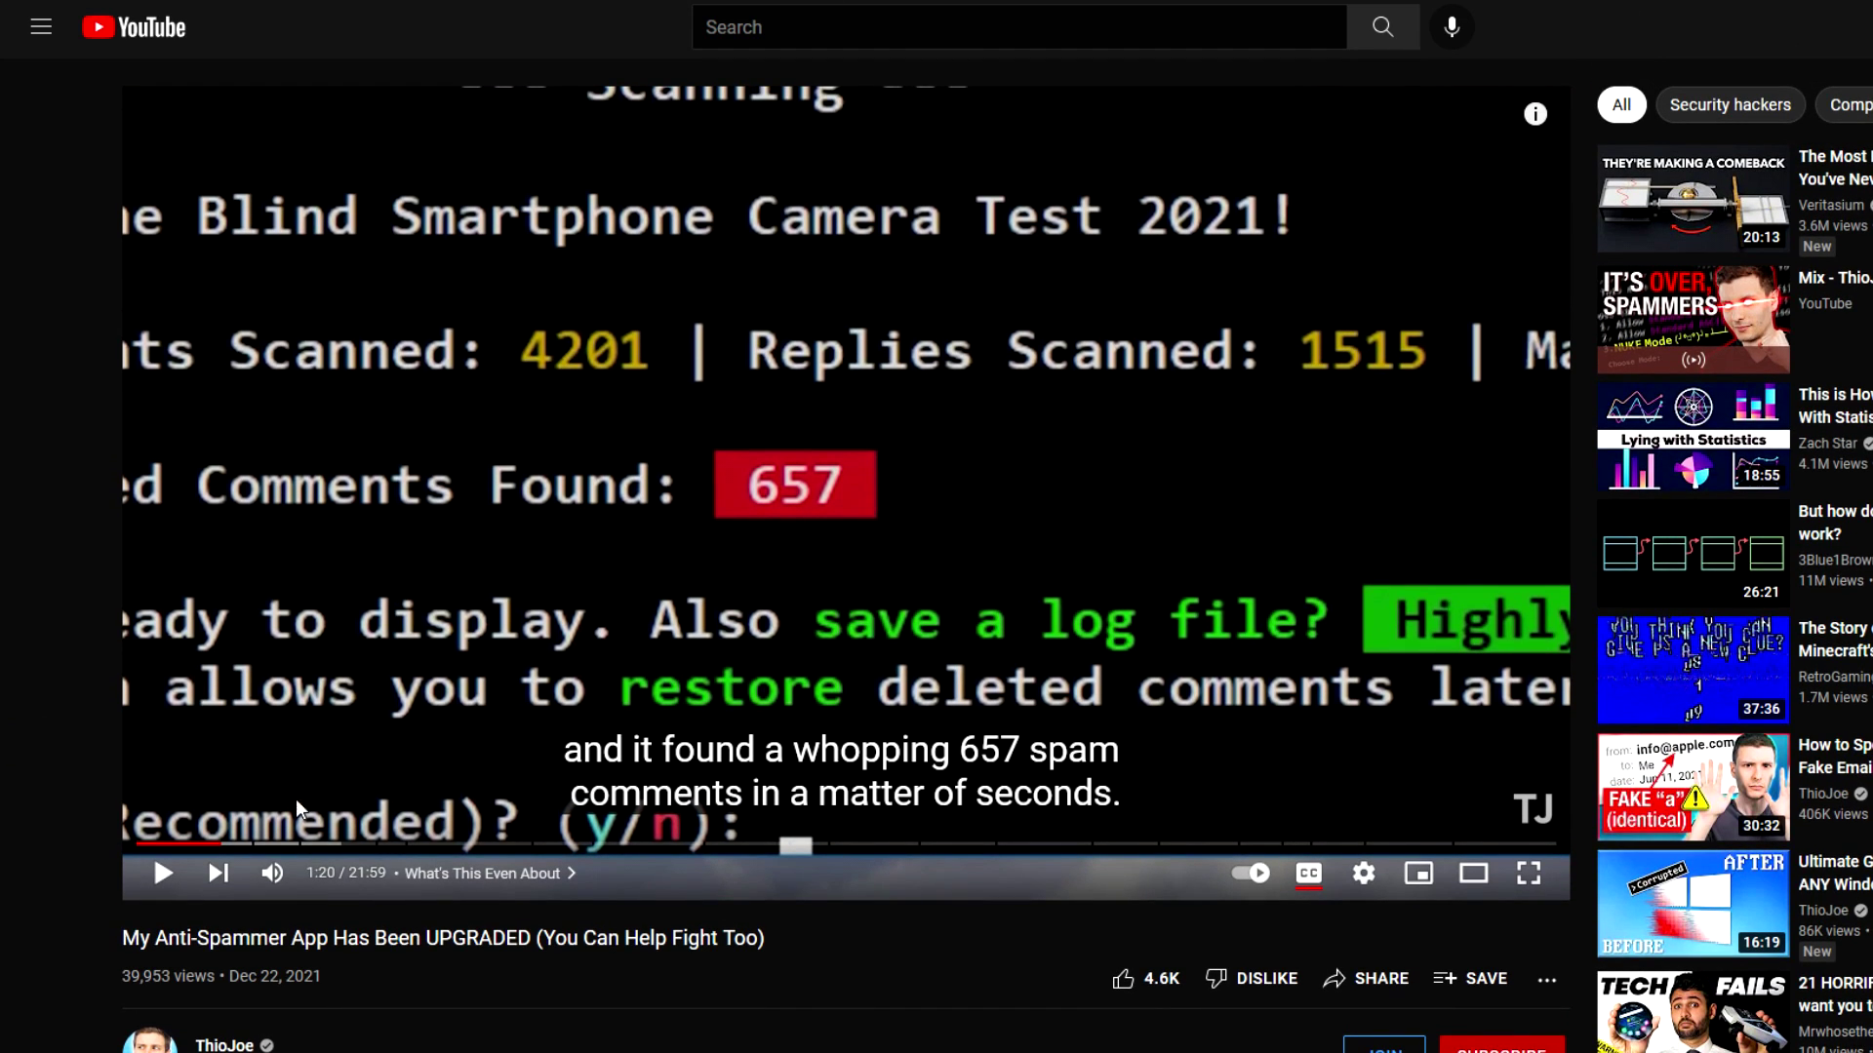
left_click(217, 846)
left_click(272, 874)
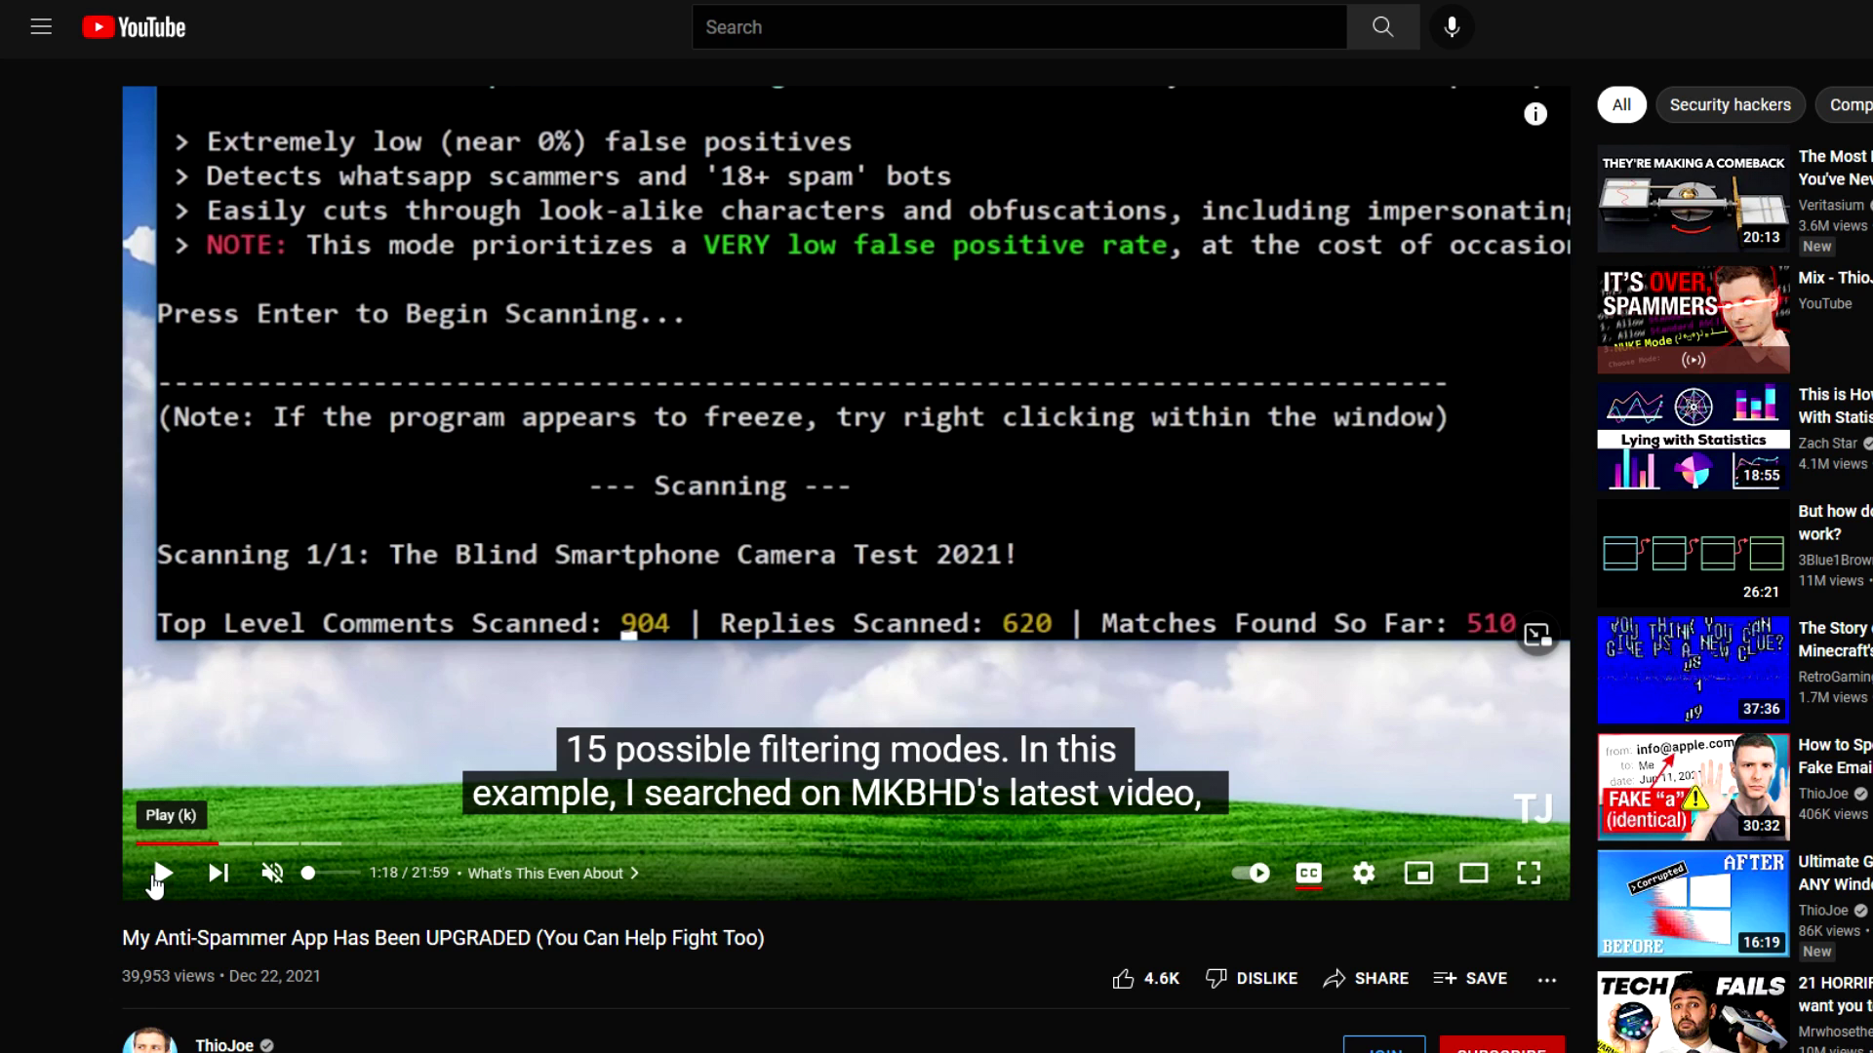
left_click(158, 876)
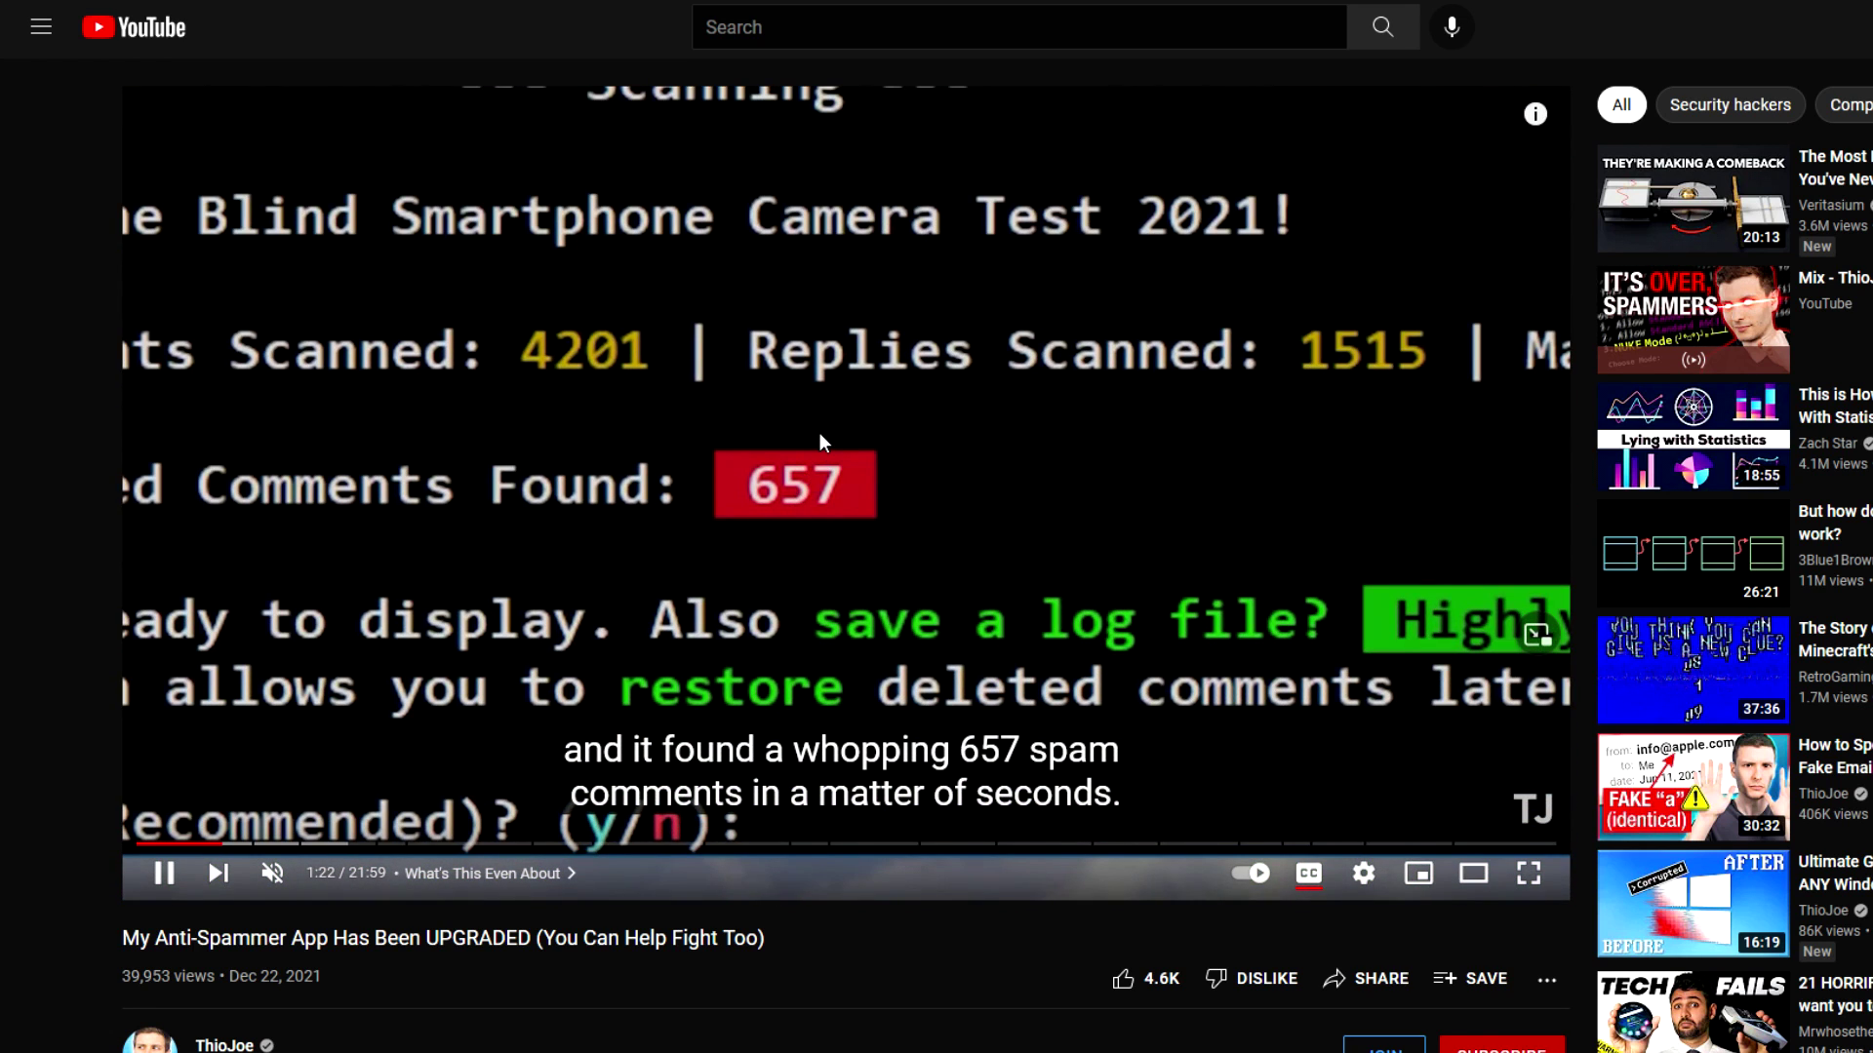
left_click(817, 431)
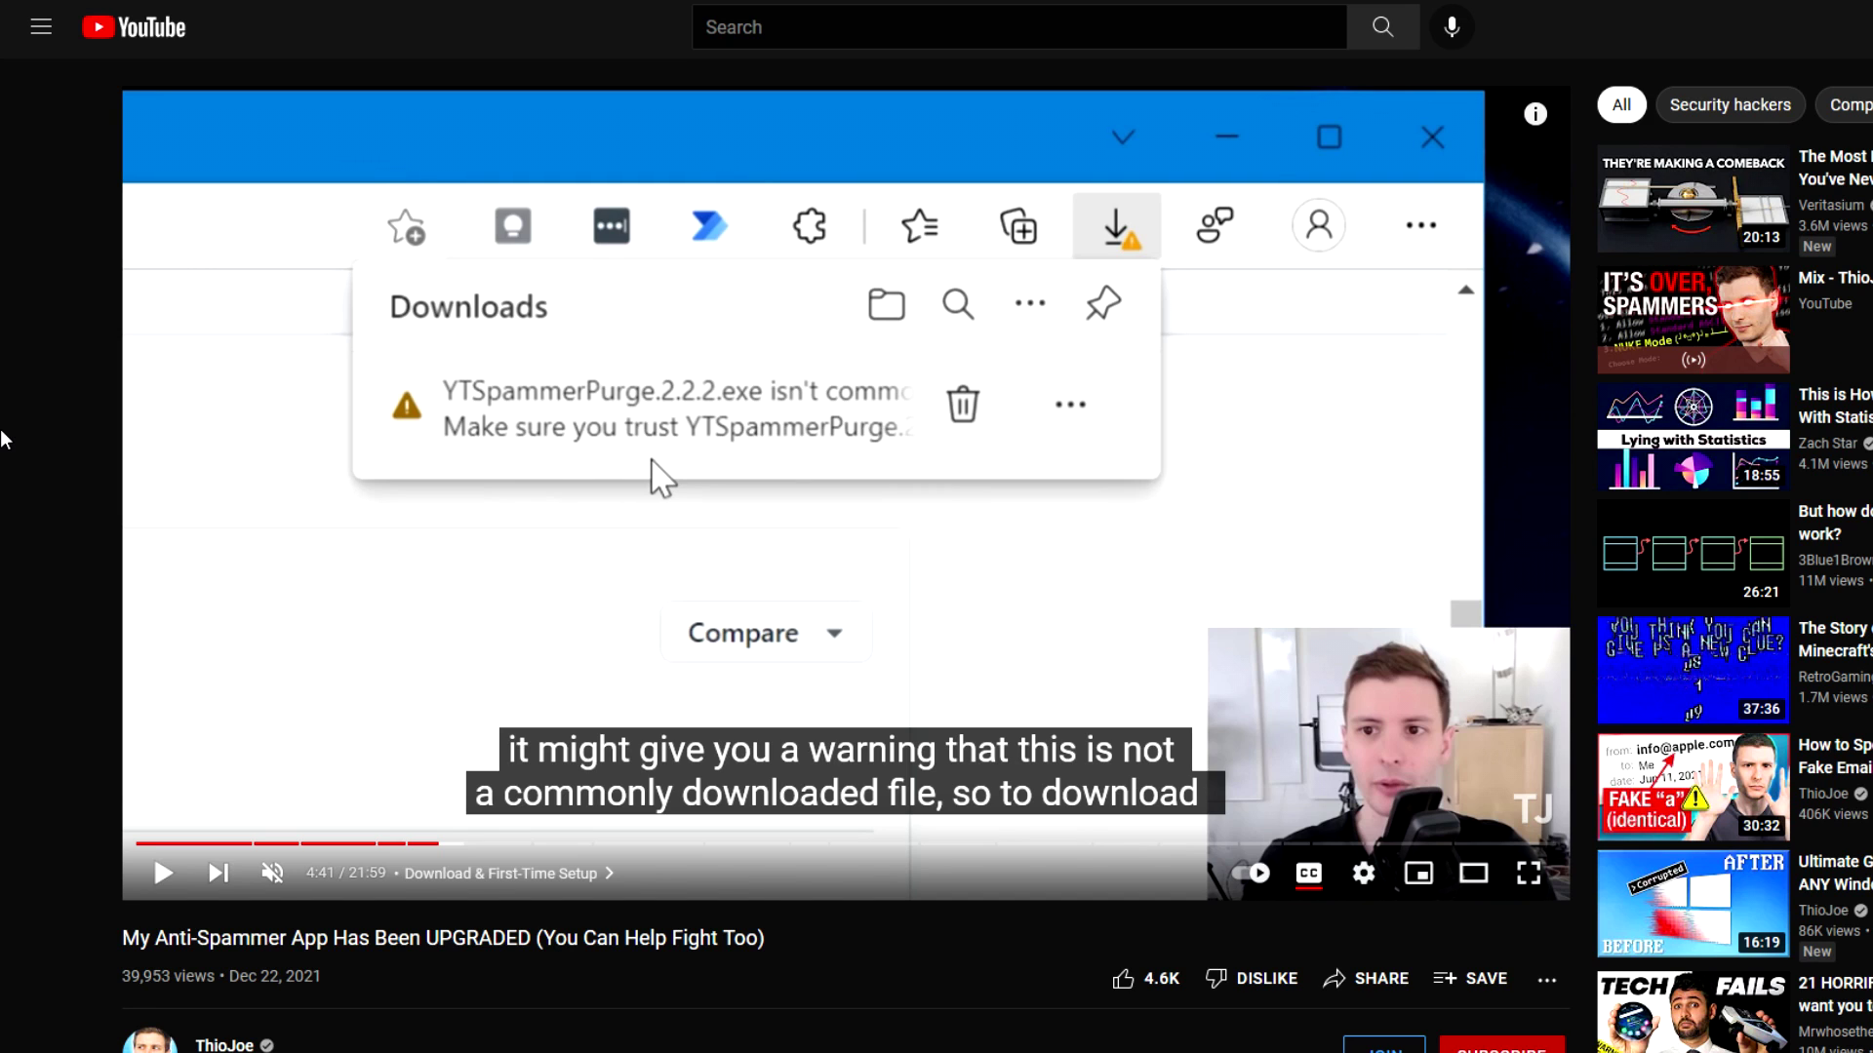
scroll(12, 564, "down", 2)
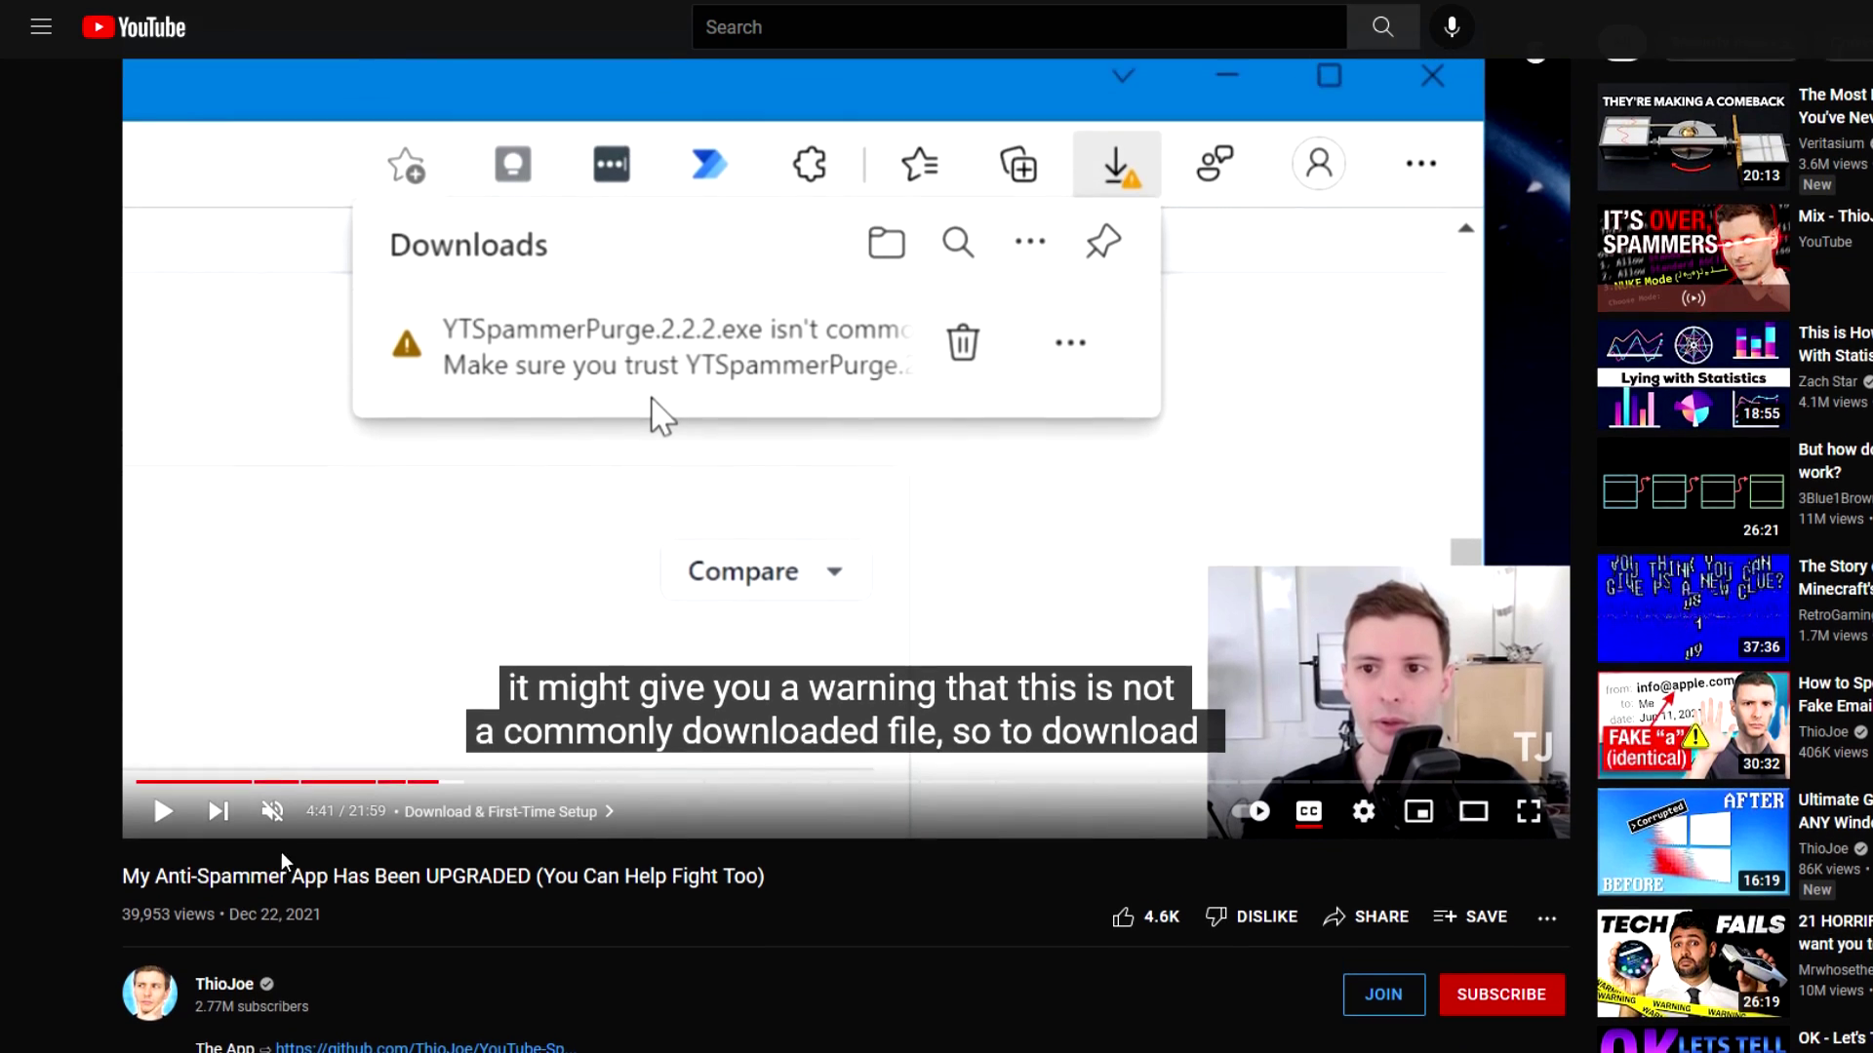
middle_click(18, 657)
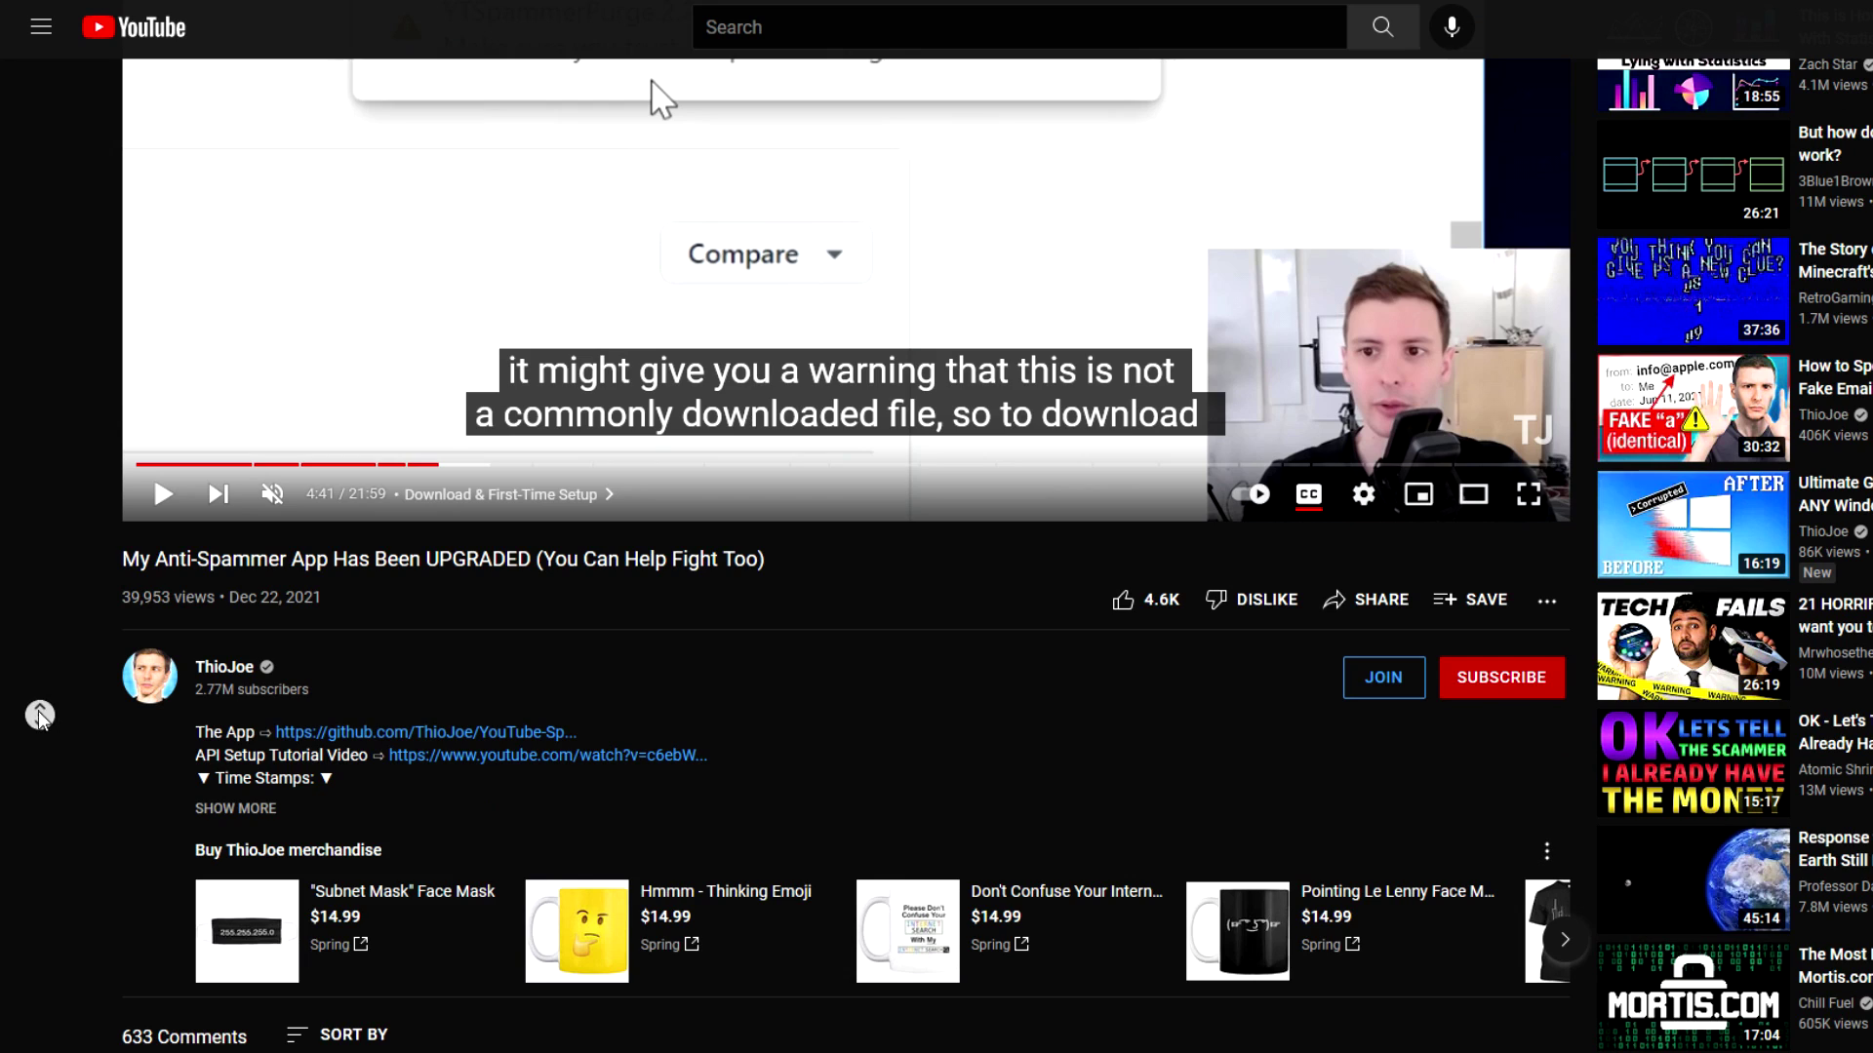
scroll(34, 635, "up", 4)
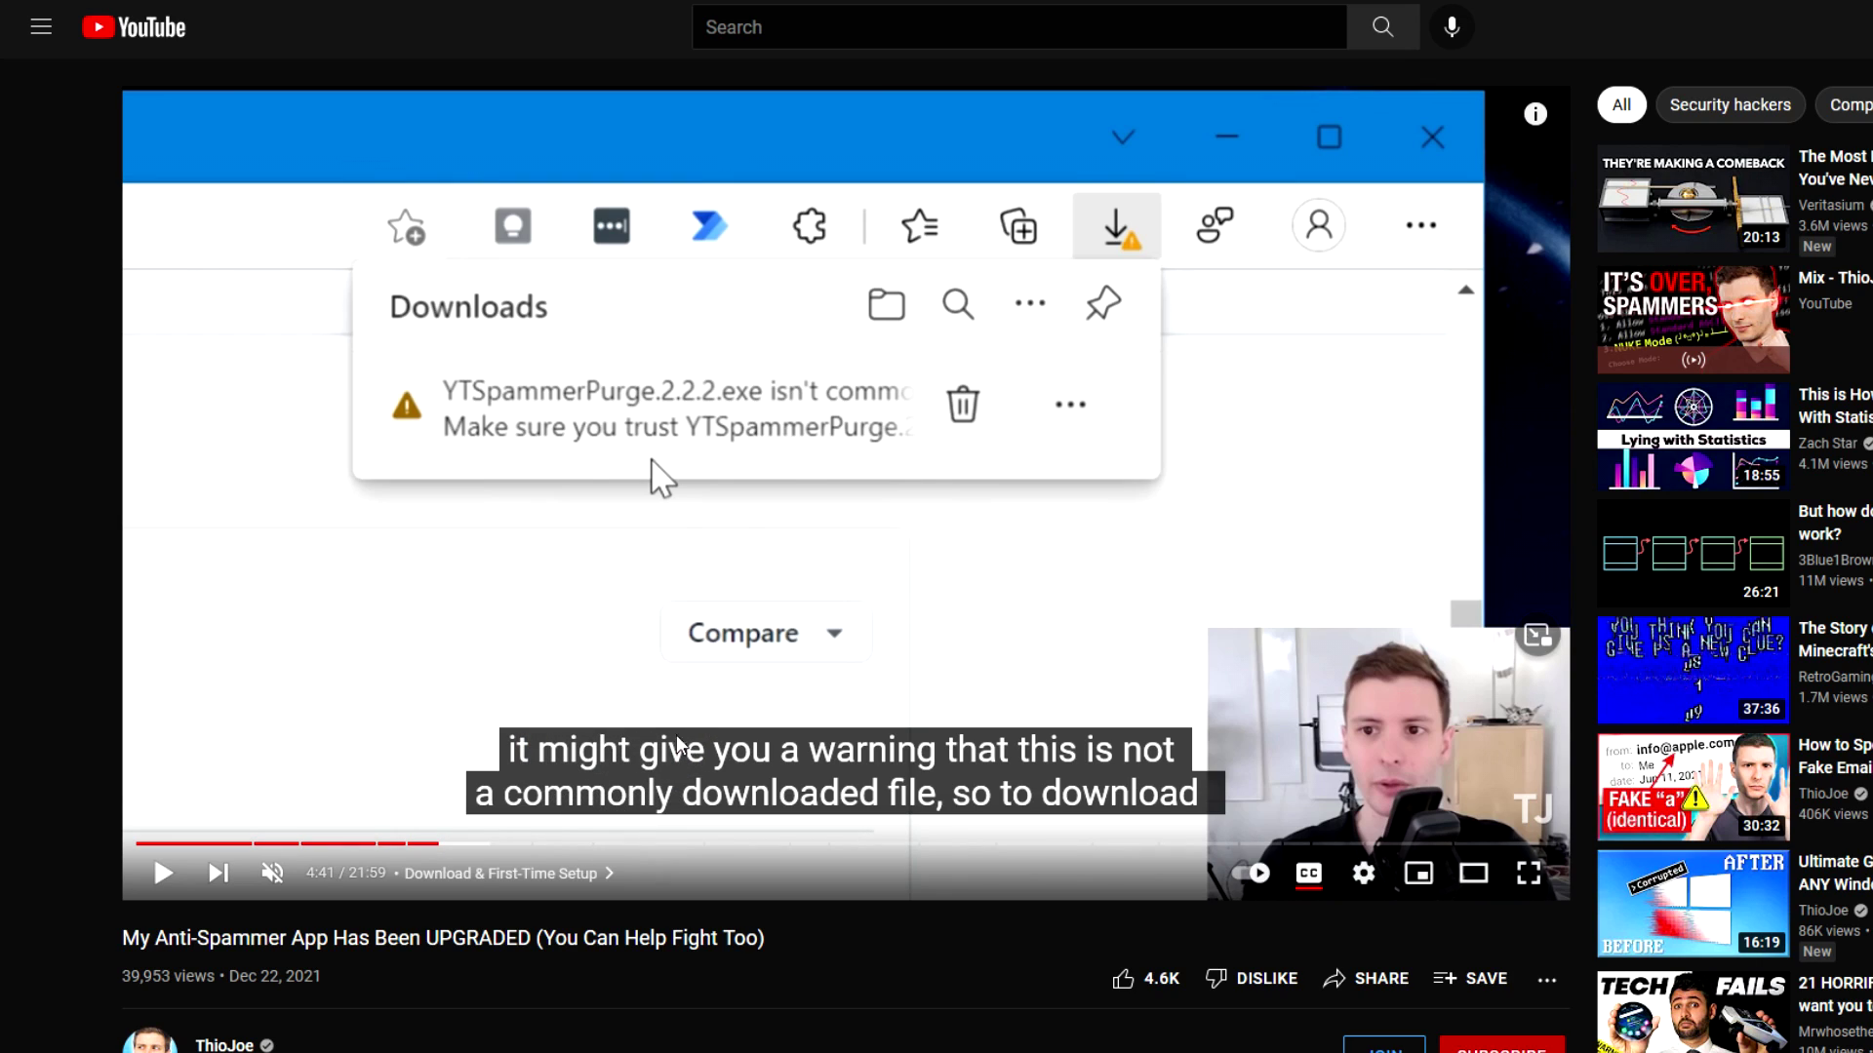
Skip past the config file and filter modes parts to the scan results demo at 14:08
left_click(677, 846)
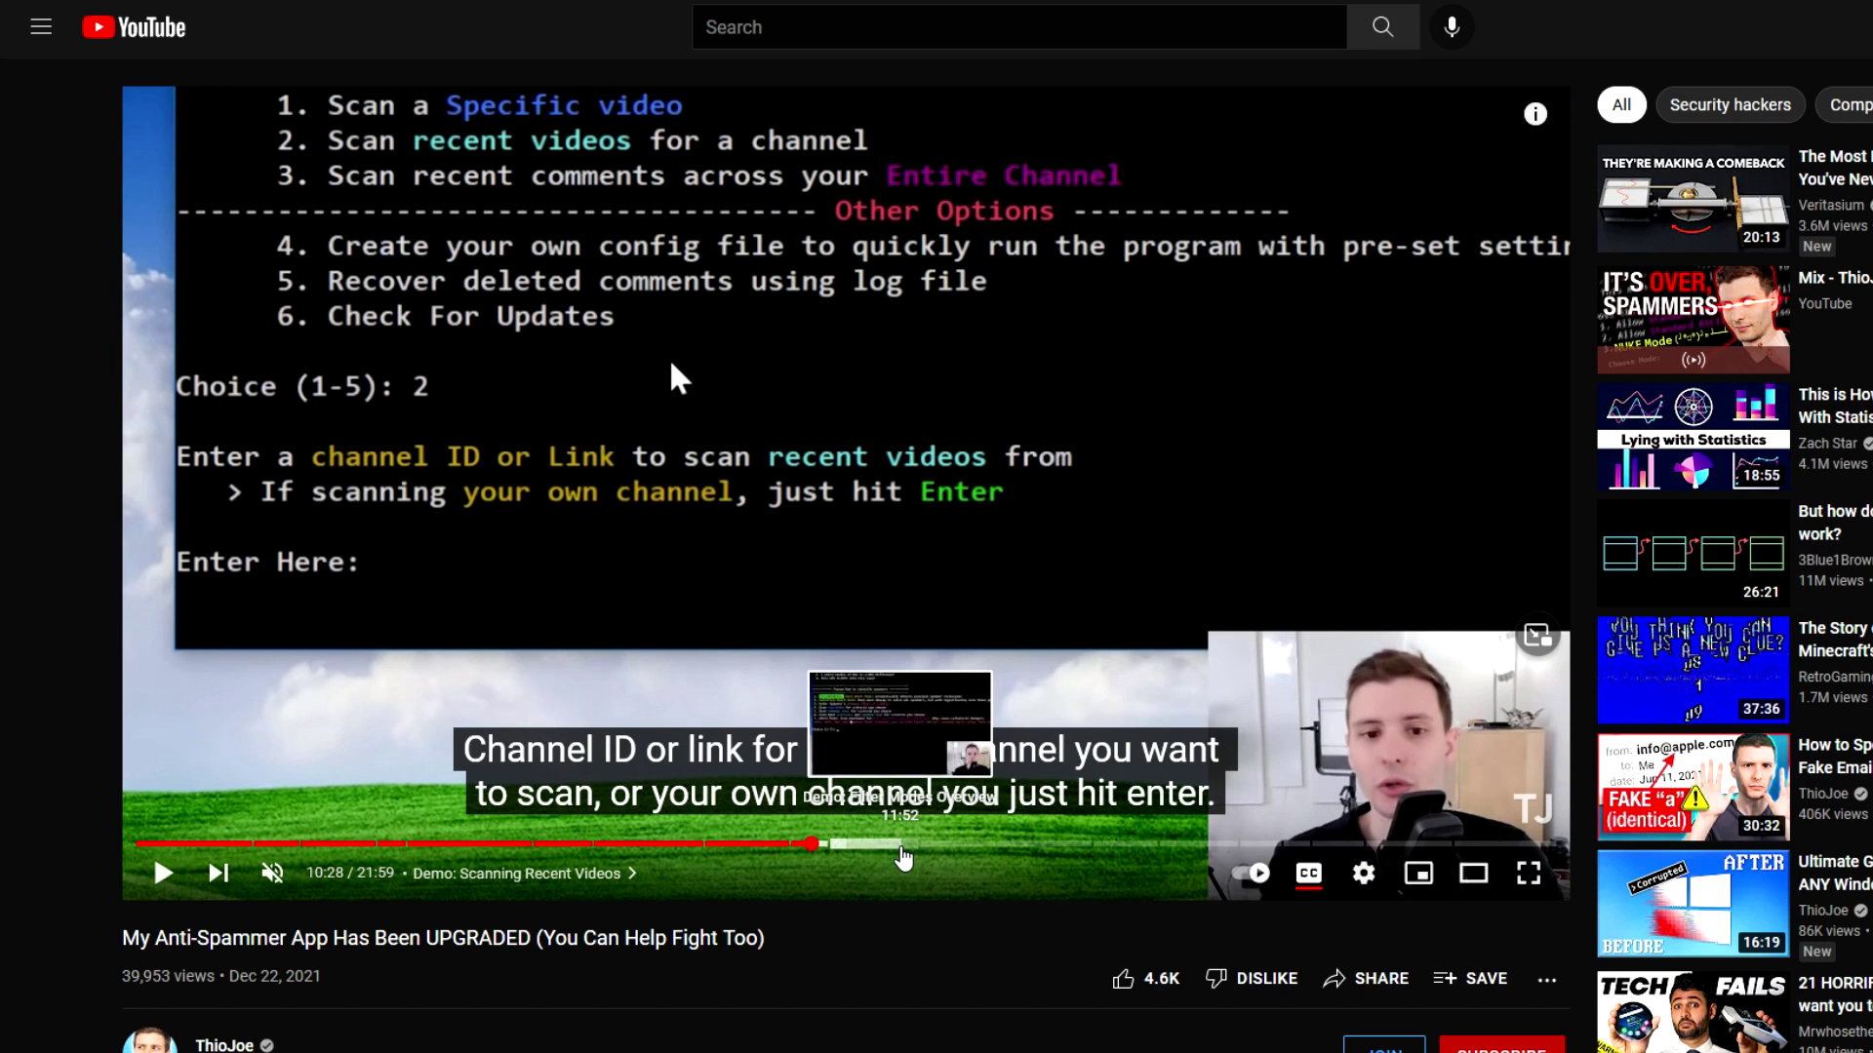
left_click(902, 859)
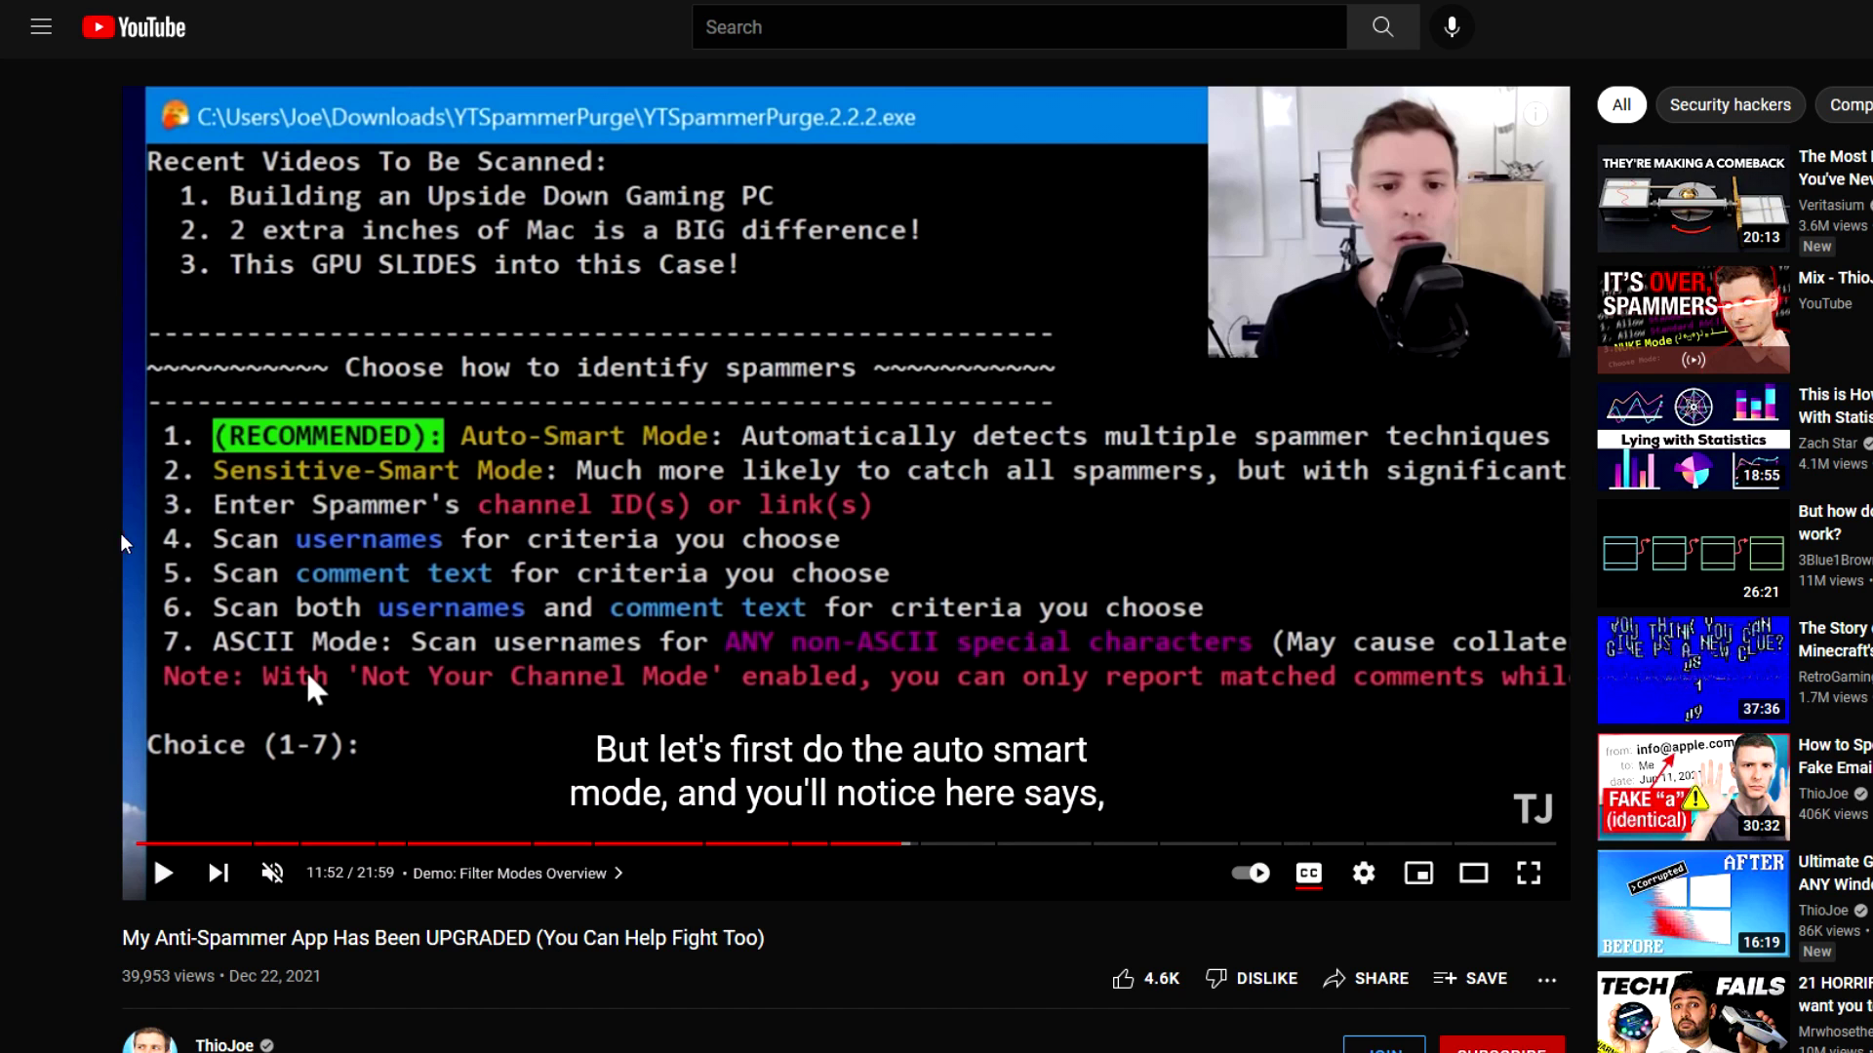
left_click(1049, 846)
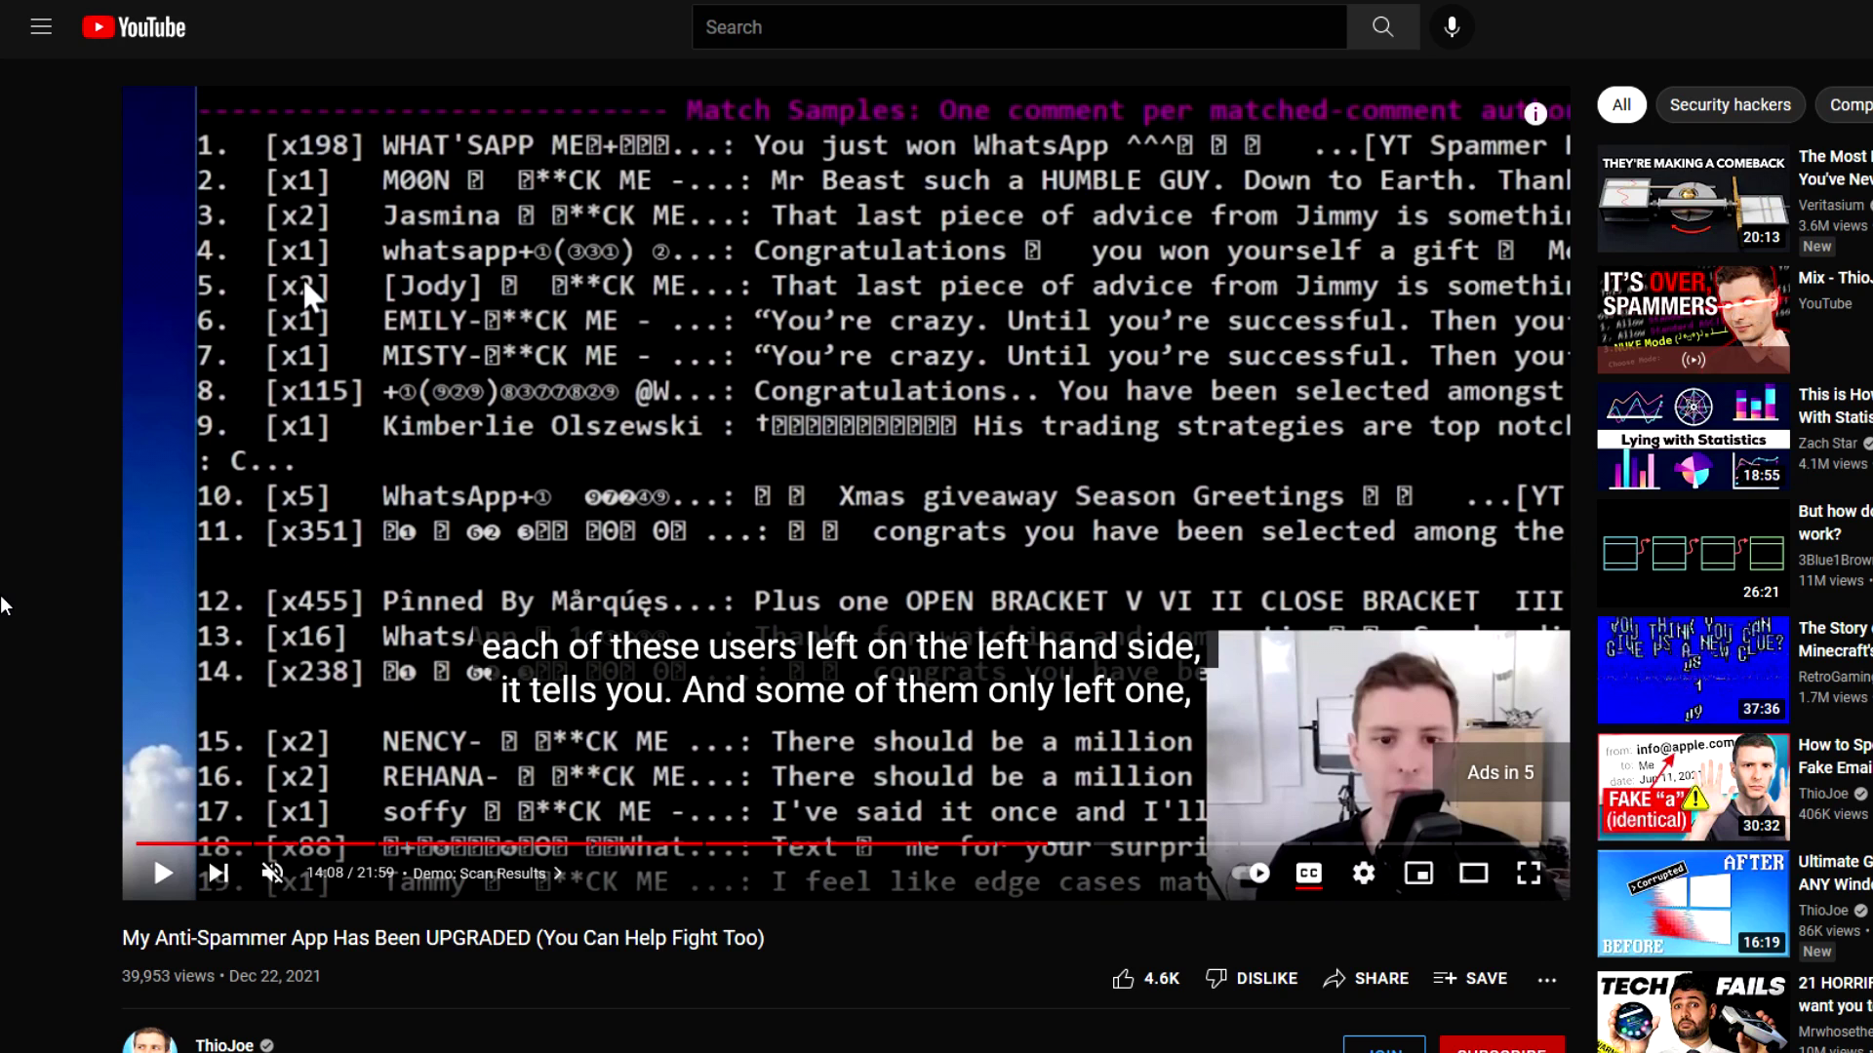
scroll(4, 602, "down", 5)
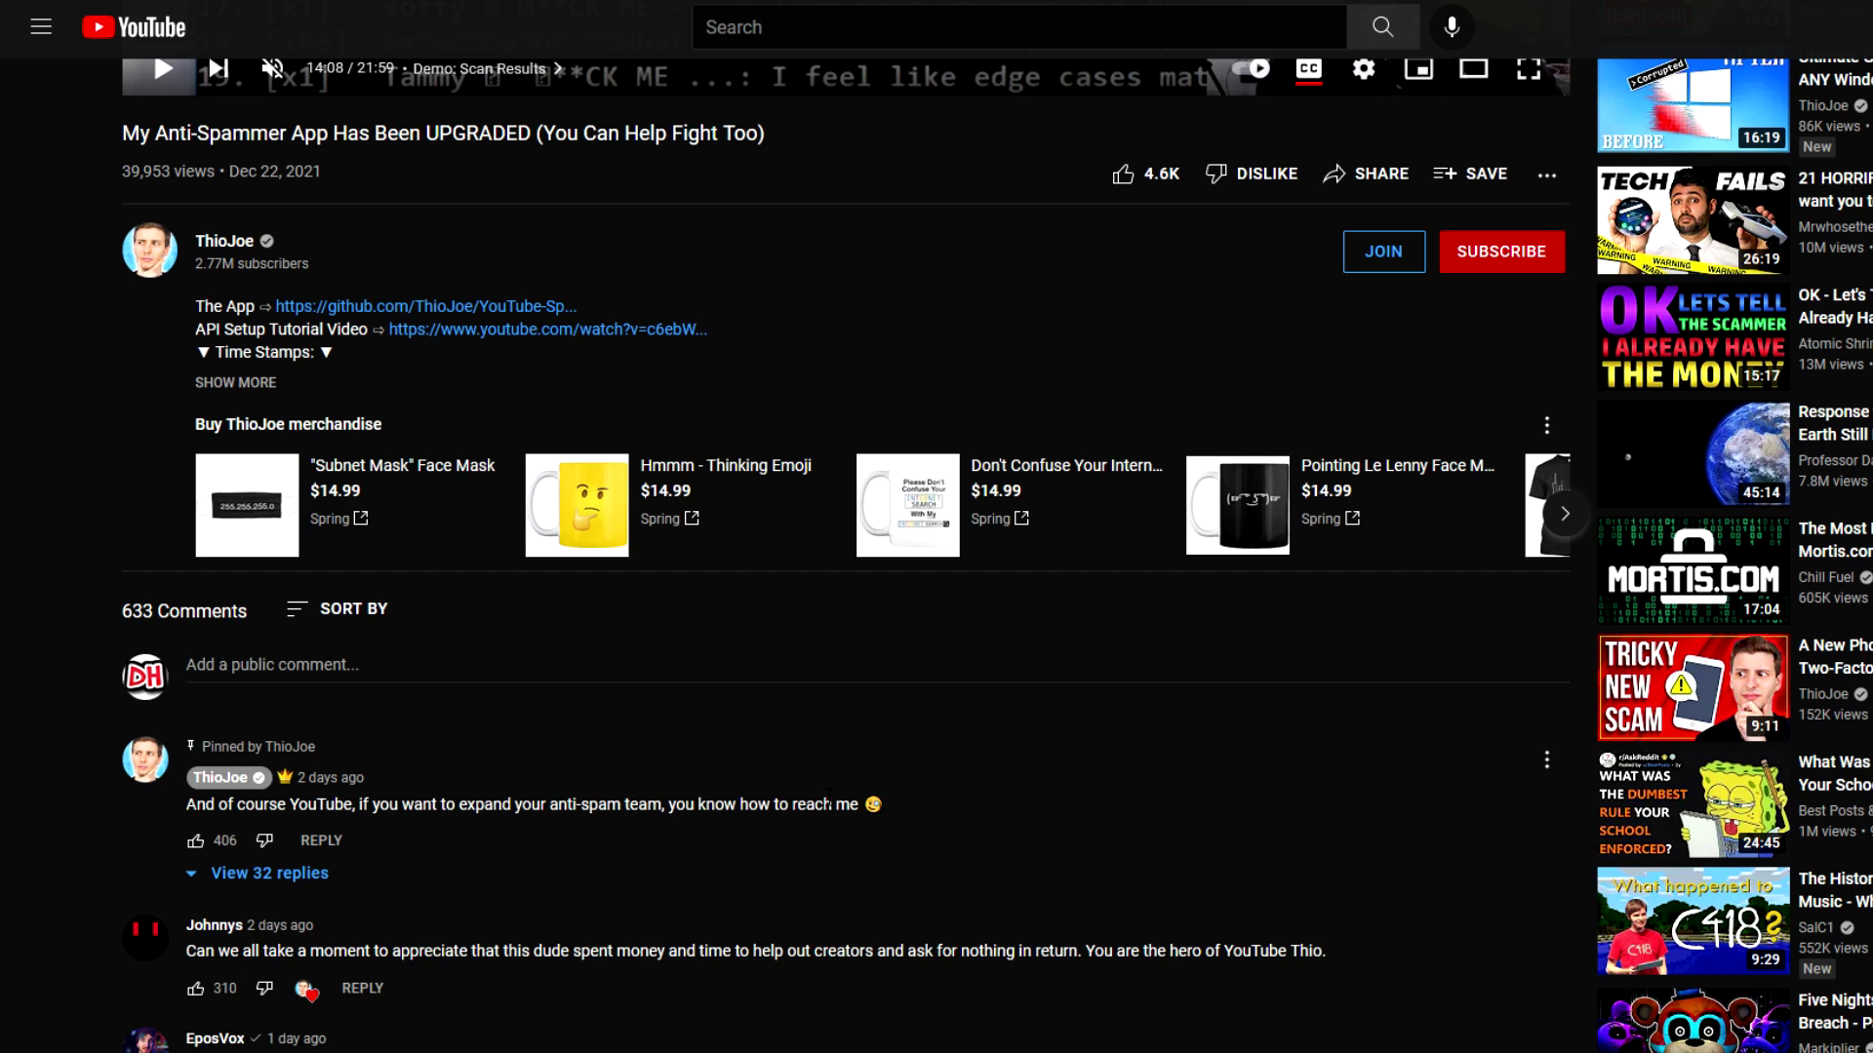
scroll(973, 790, "up", 1)
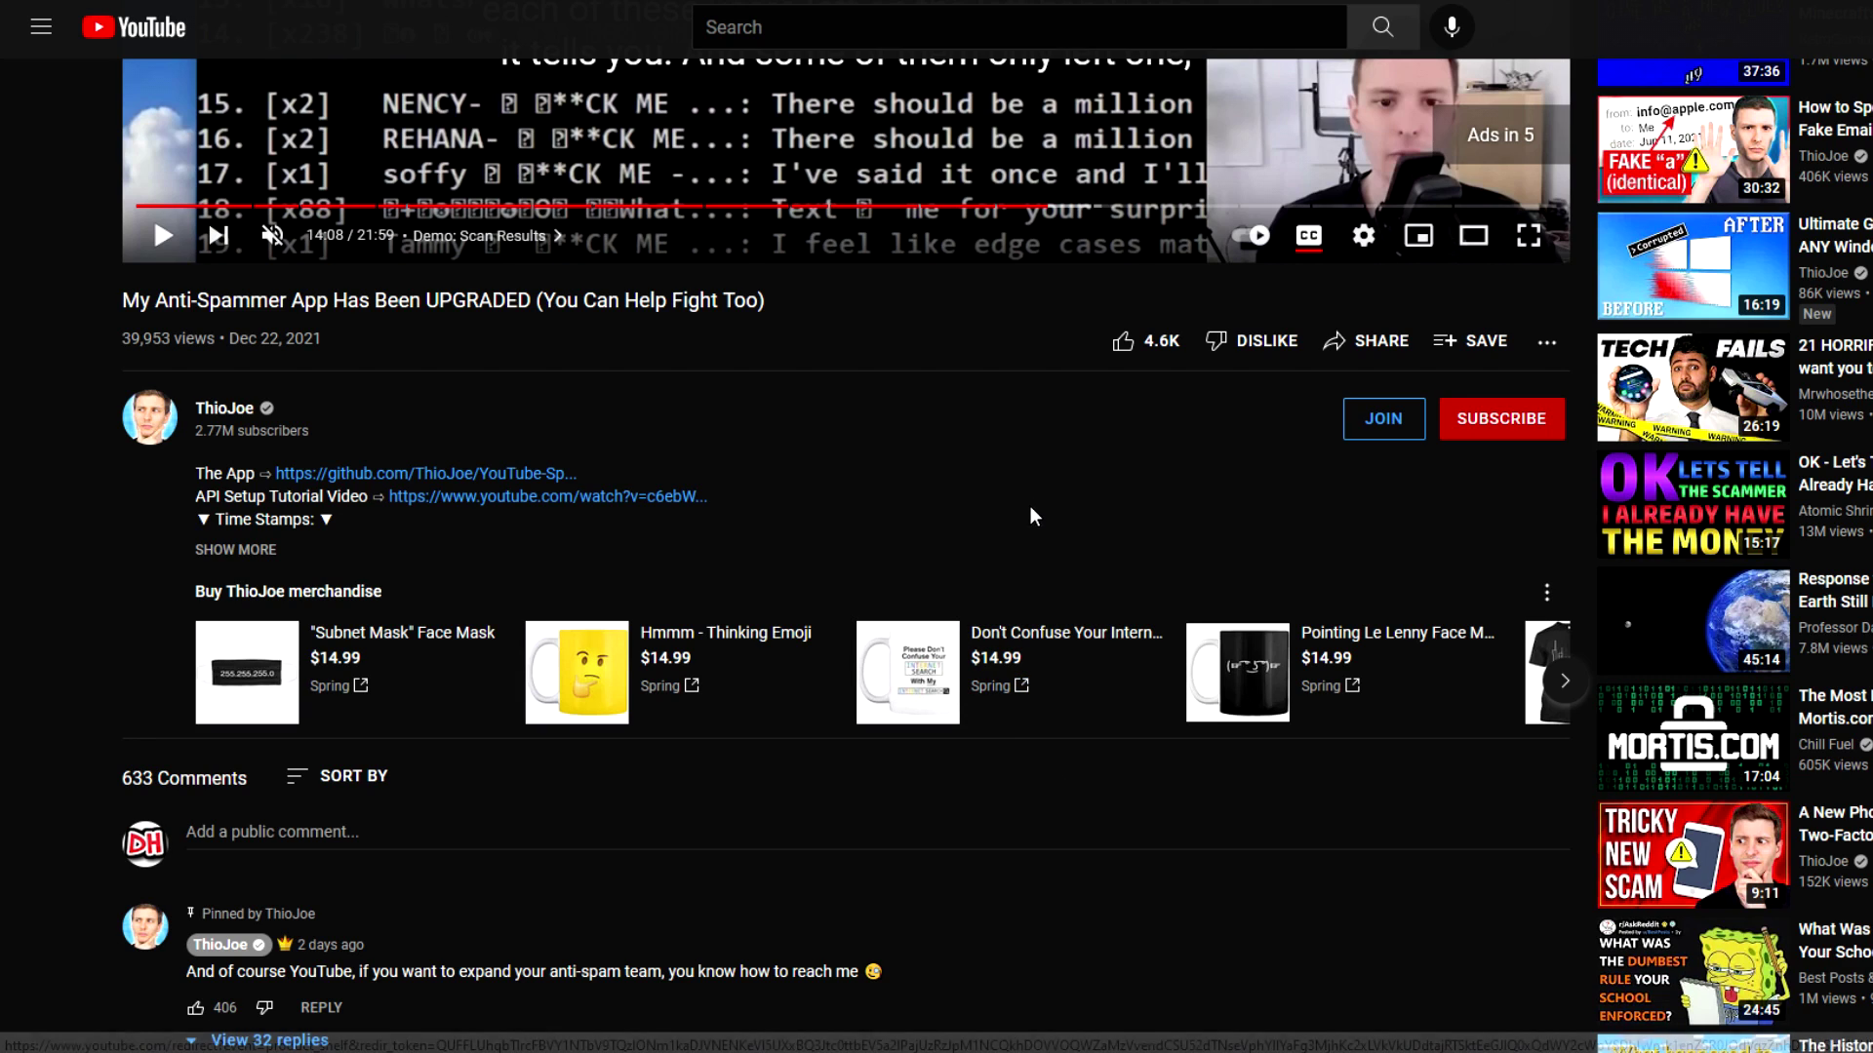
scroll(1025, 508, "up", 1)
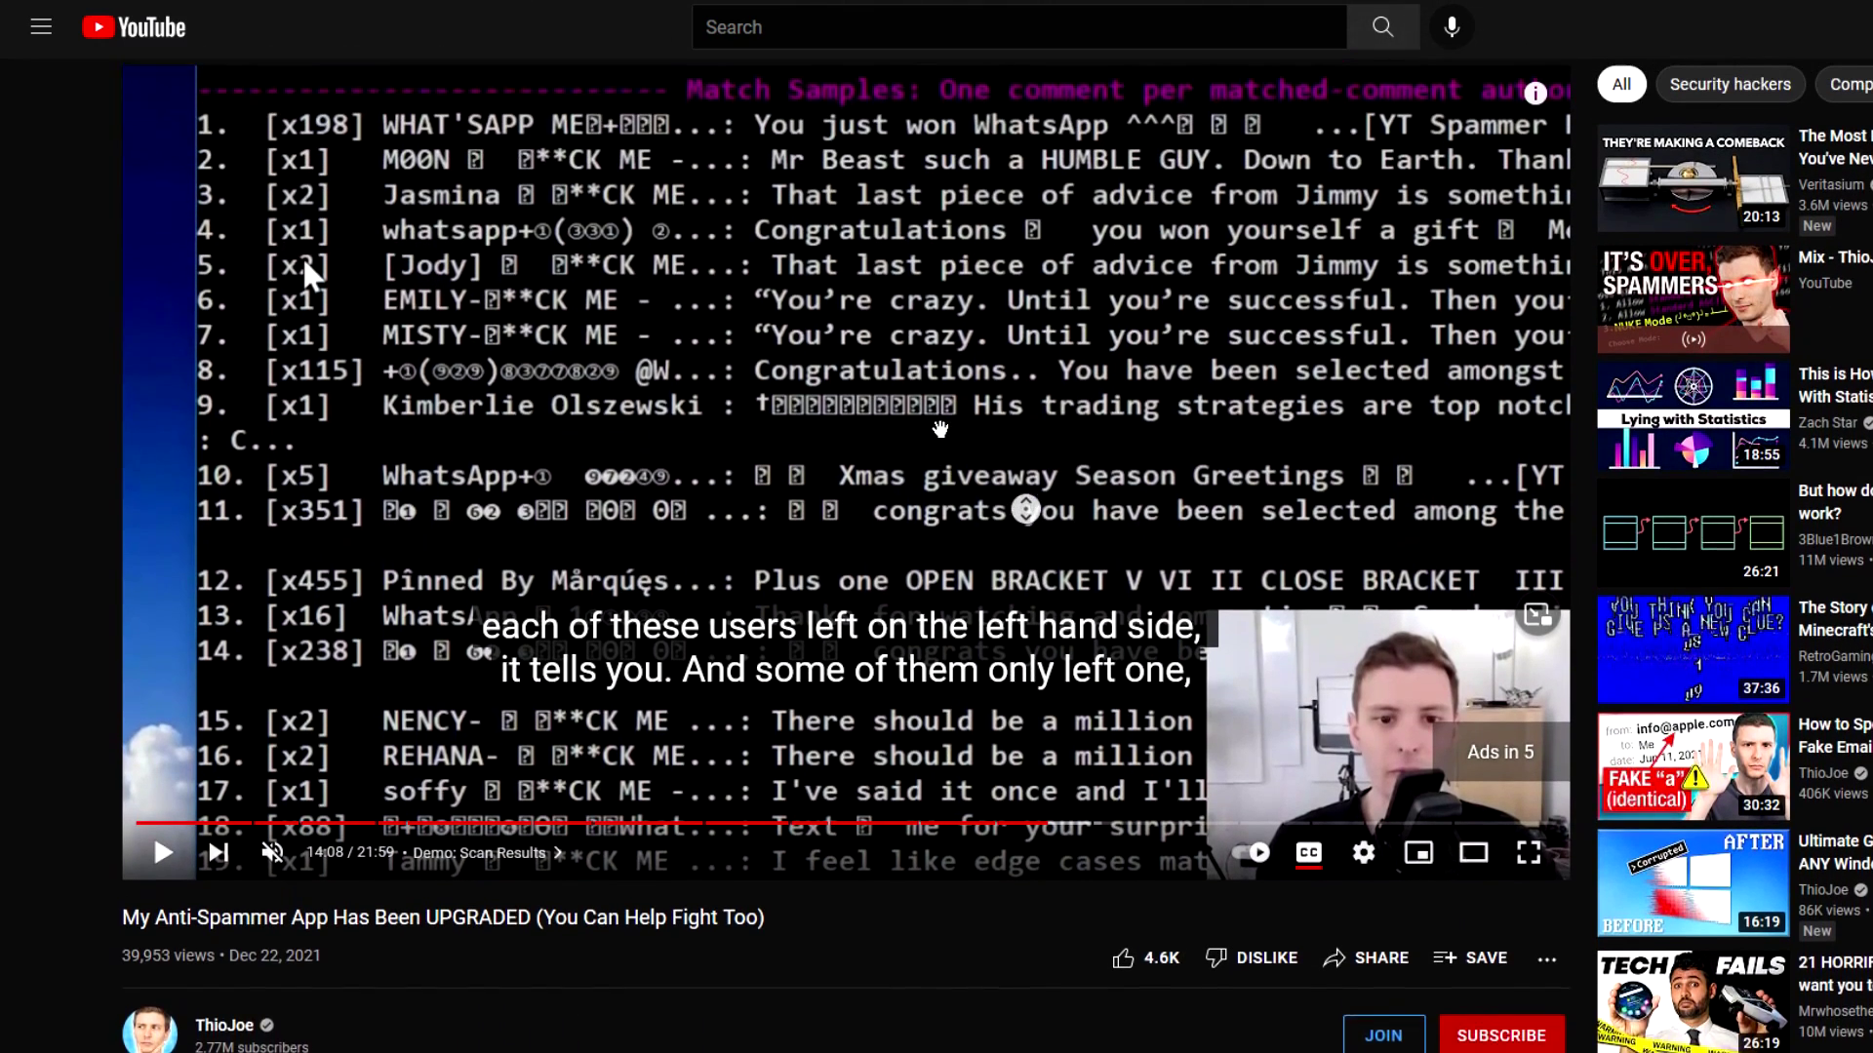
middle_click(943, 433)
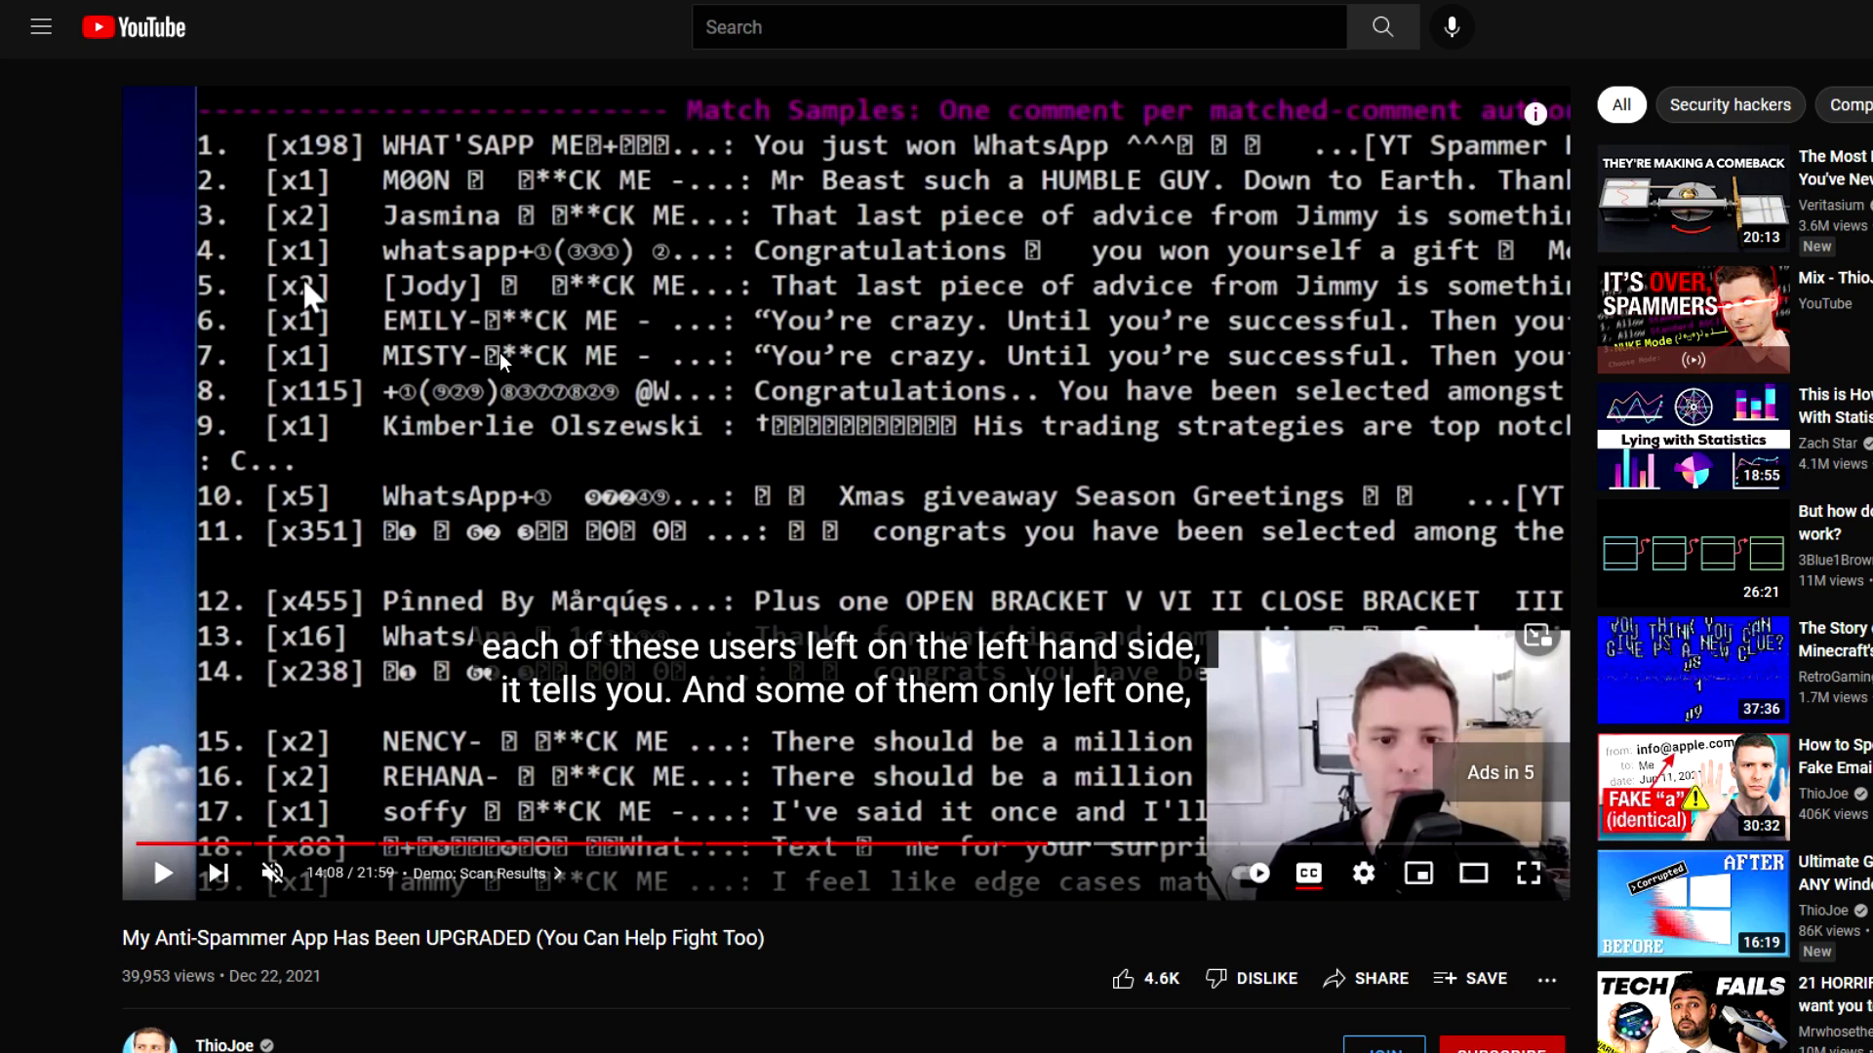
scroll(484, 356, "down", 2)
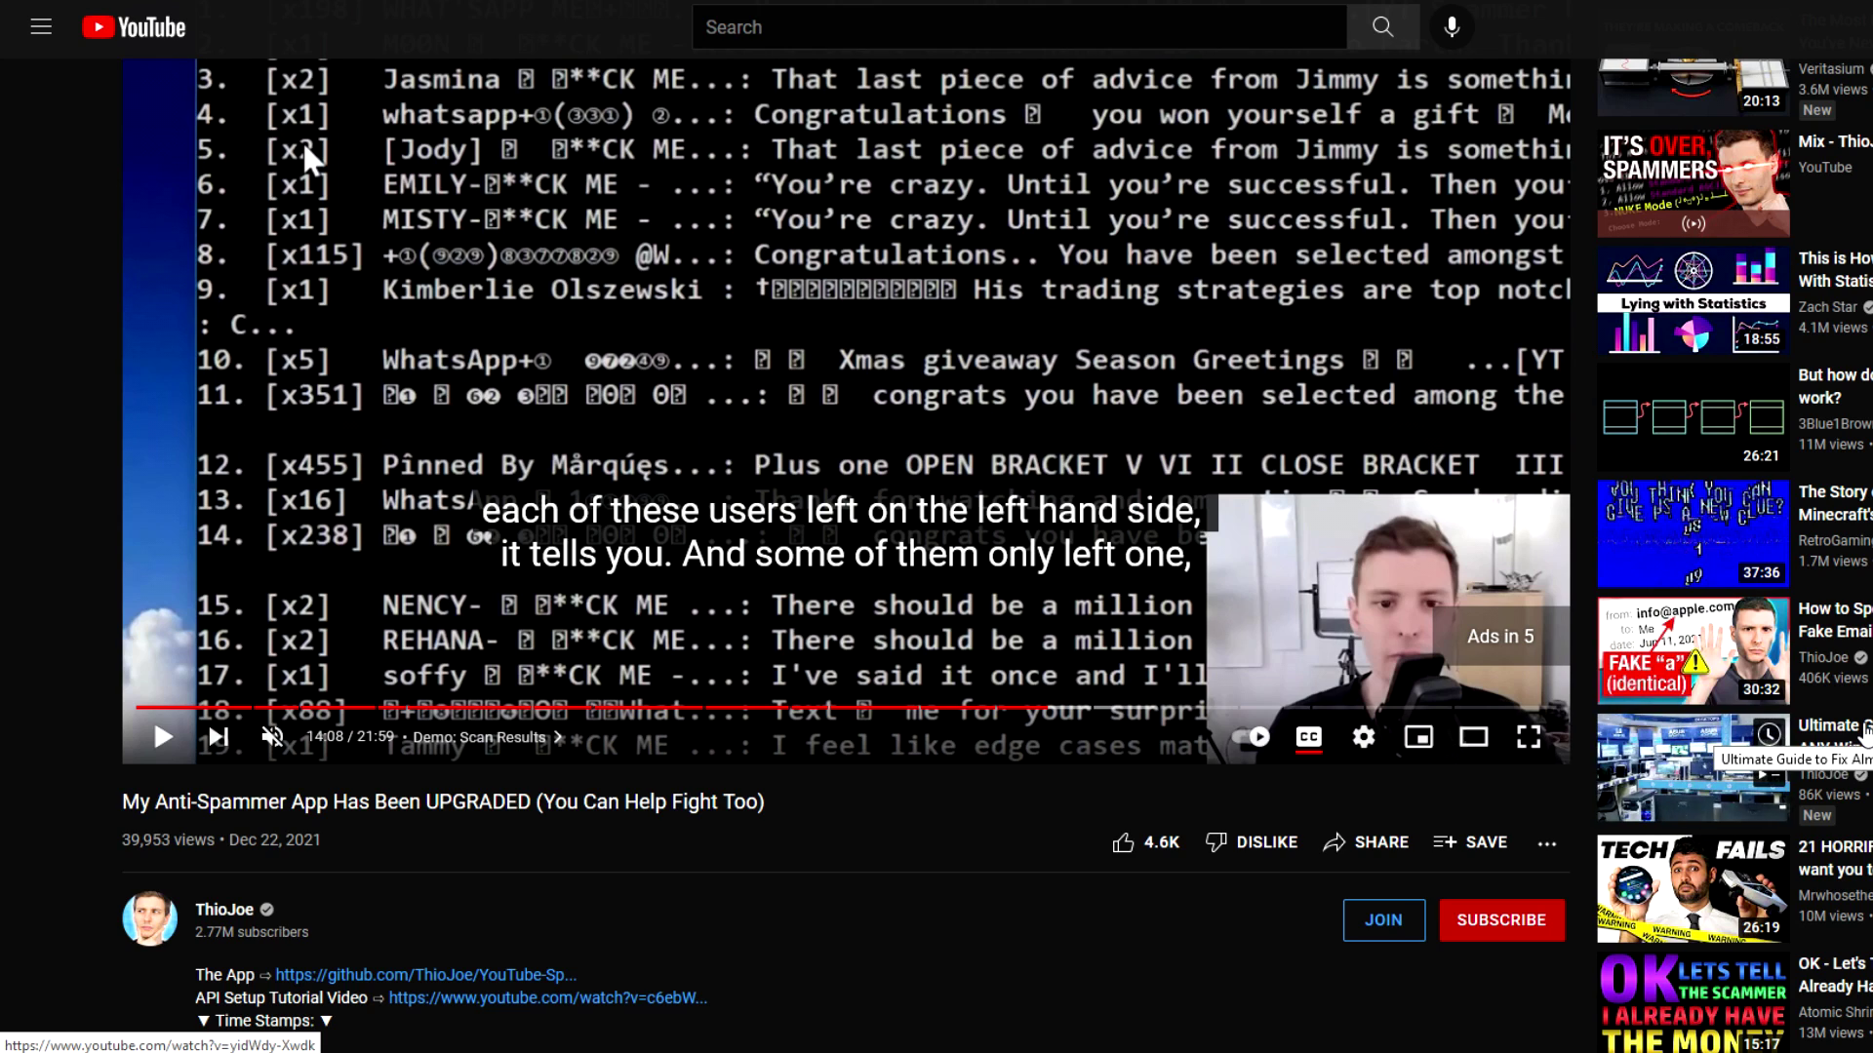